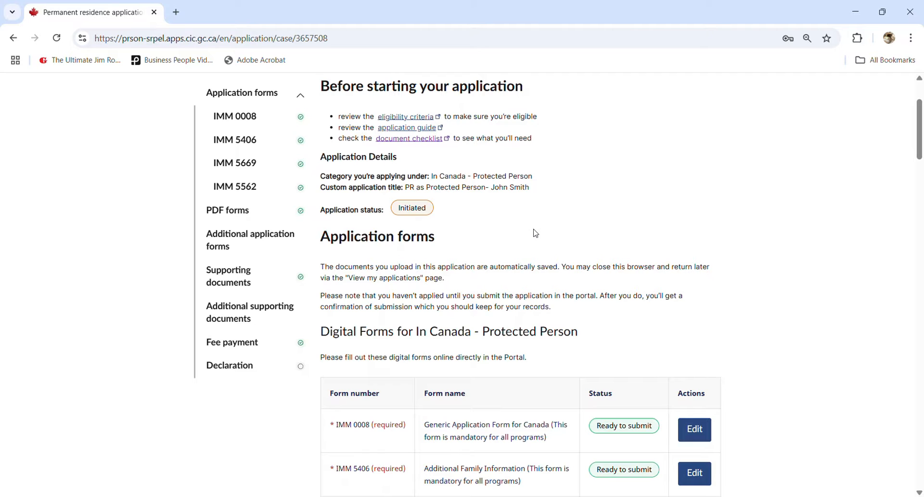
Review the whole permanent residence application, from the digital and PDF forms through supporting documents and fee payment to the declaration
{"action": "scroll", "coordinate": [536, 233], "scroll_direction": "down", "scroll_amount": 1}
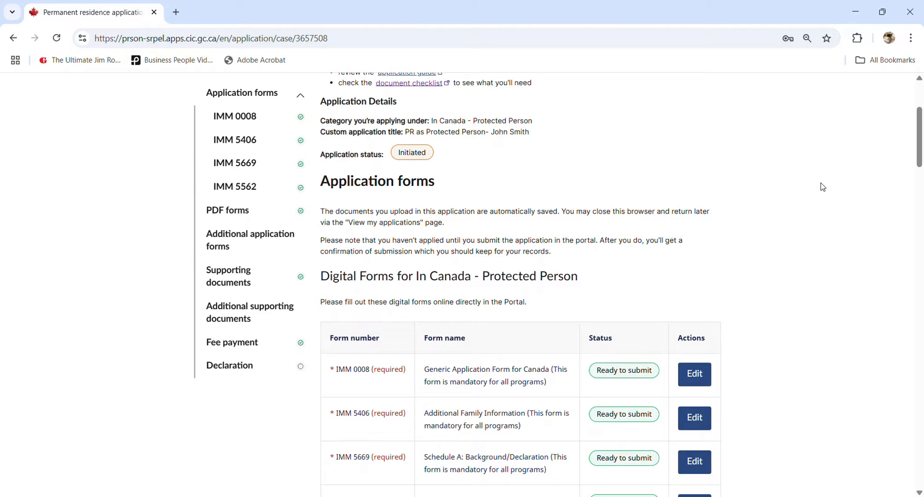
{"action": "scroll", "coordinate": [773, 210], "scroll_direction": "down", "scroll_amount": 1}
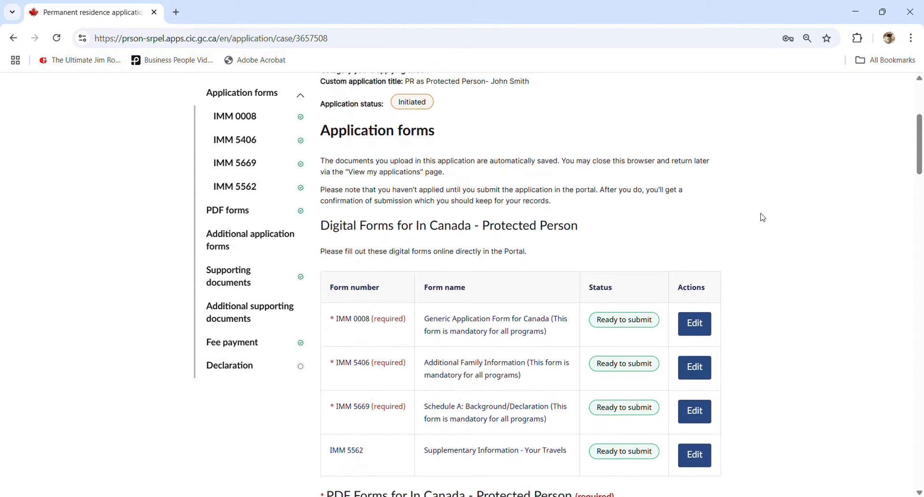
{"action": "scroll", "coordinate": [390, 206], "scroll_direction": "down", "scroll_amount": 1}
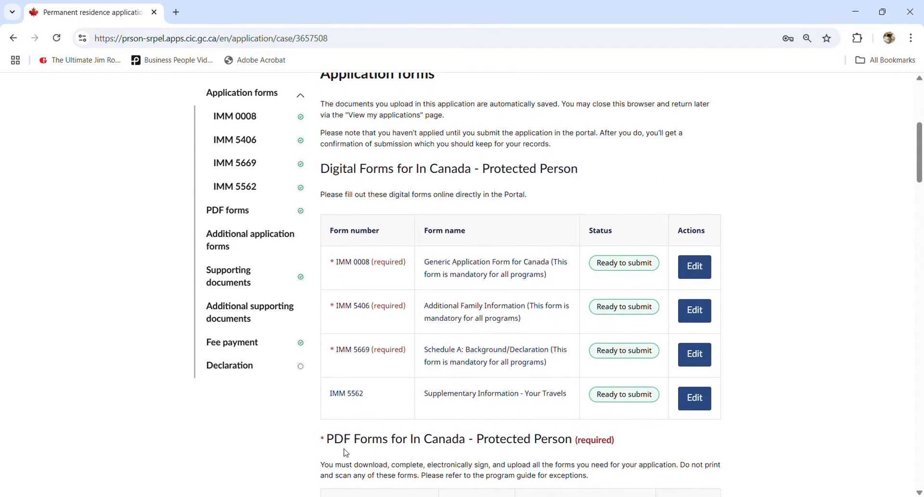
{"action": "scroll", "coordinate": [351, 447], "scroll_direction": "down", "scroll_amount": 8}
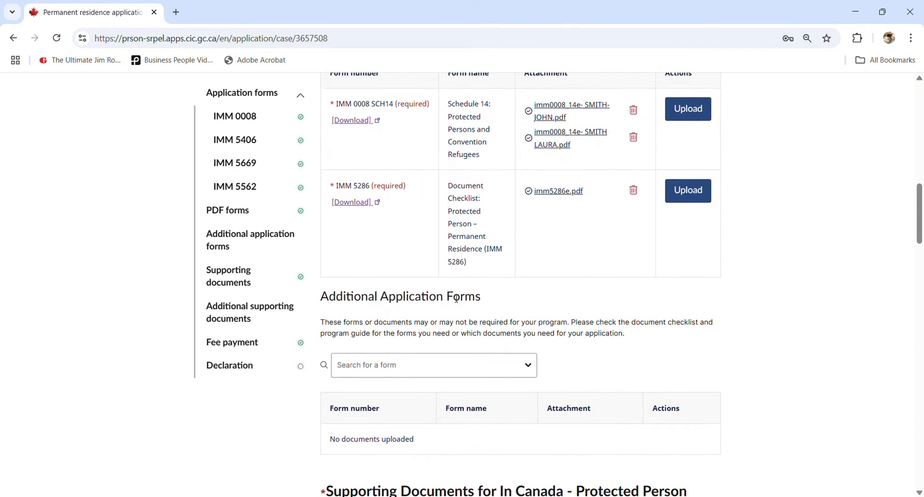
{"action": "scroll", "coordinate": [456, 299], "scroll_direction": "down", "scroll_amount": 2}
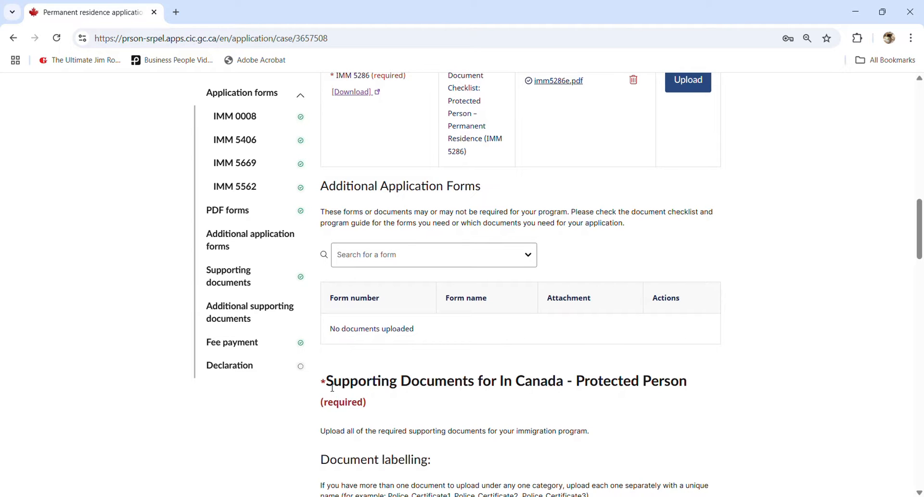
{"action": "scroll", "coordinate": [351, 385], "scroll_direction": "down", "scroll_amount": 12}
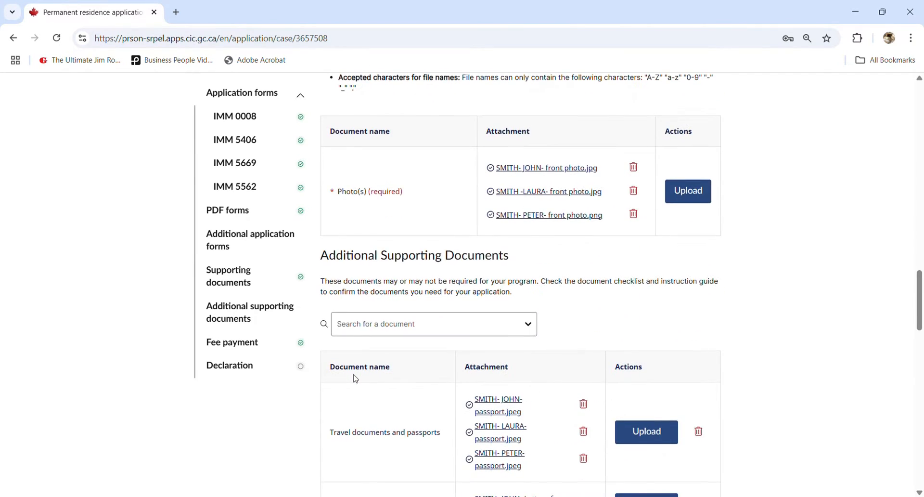
{"action": "scroll", "coordinate": [351, 265], "scroll_direction": "down", "scroll_amount": 13}
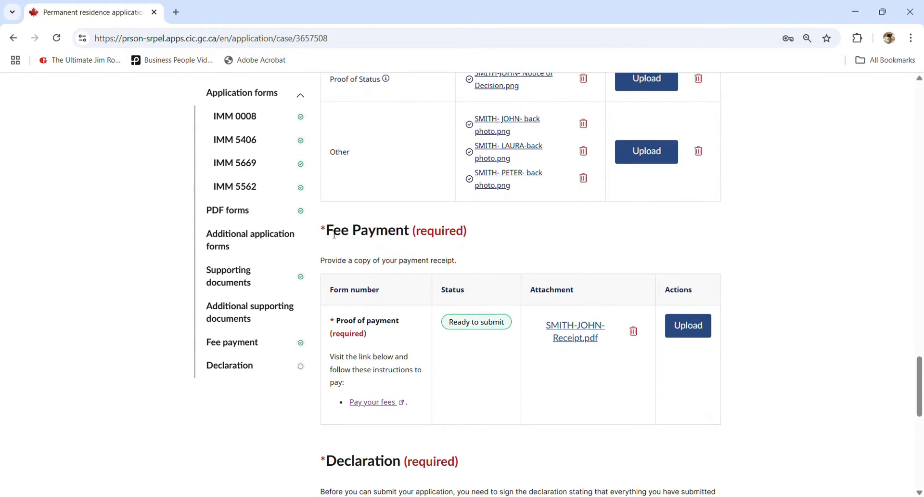
{"action": "scroll", "coordinate": [337, 235], "scroll_direction": "down", "scroll_amount": 4}
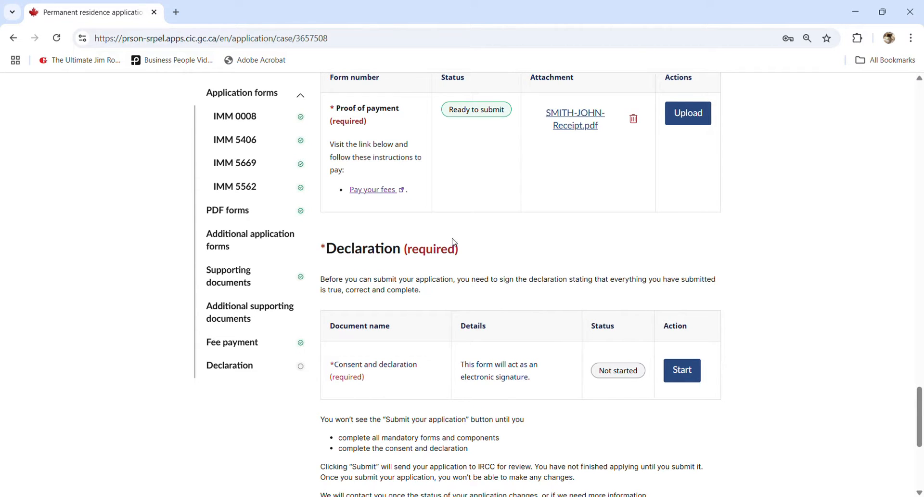
{"action": "scroll", "coordinate": [452, 244], "scroll_direction": "down", "scroll_amount": 4}
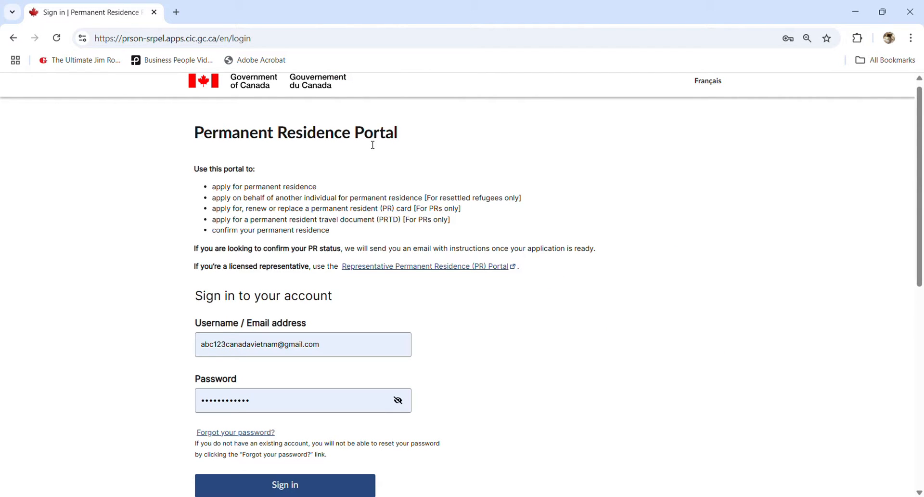
Sign in to the Permanent Residence Portal with the prefilled credentials and view the In Canada - Protected Person application
{"action": "scroll", "coordinate": [357, 296], "scroll_direction": "down", "scroll_amount": 1}
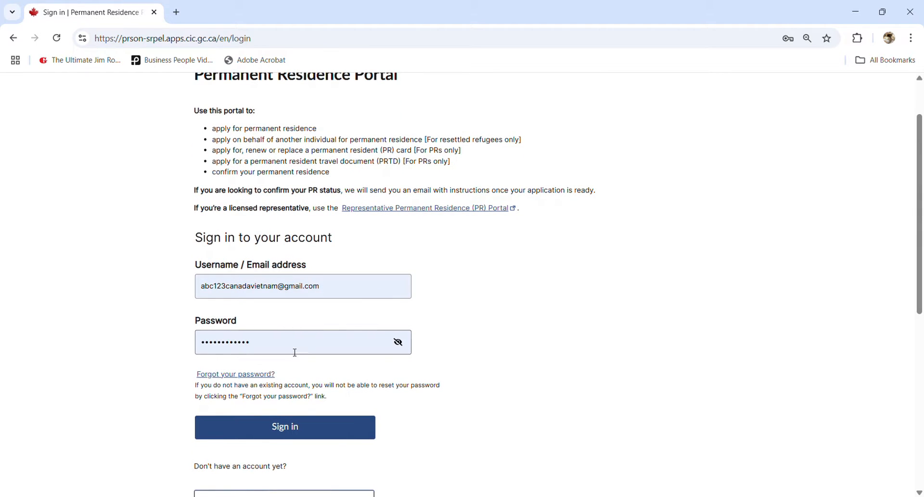
{"action": "left_click", "coordinate": [299, 426]}
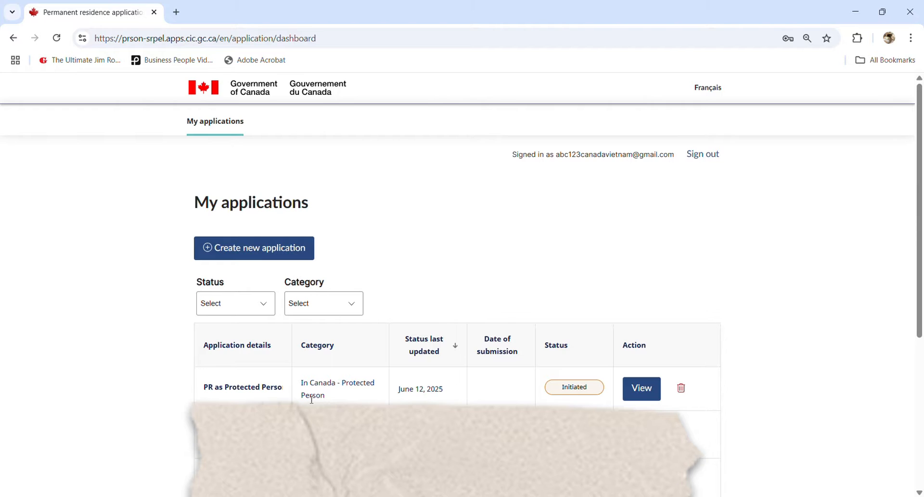
{"action": "left_click", "coordinate": [635, 390]}
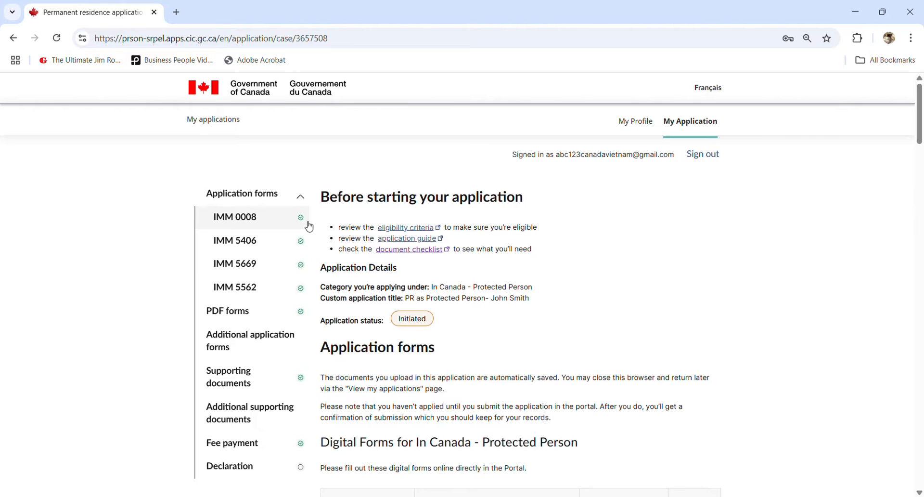
Check the status of the digital forms and the attachments uploaded for the required PDF forms IMM 0008 SCH14 and IMM 5286
{"action": "scroll", "coordinate": [309, 226], "scroll_direction": "down", "scroll_amount": 2}
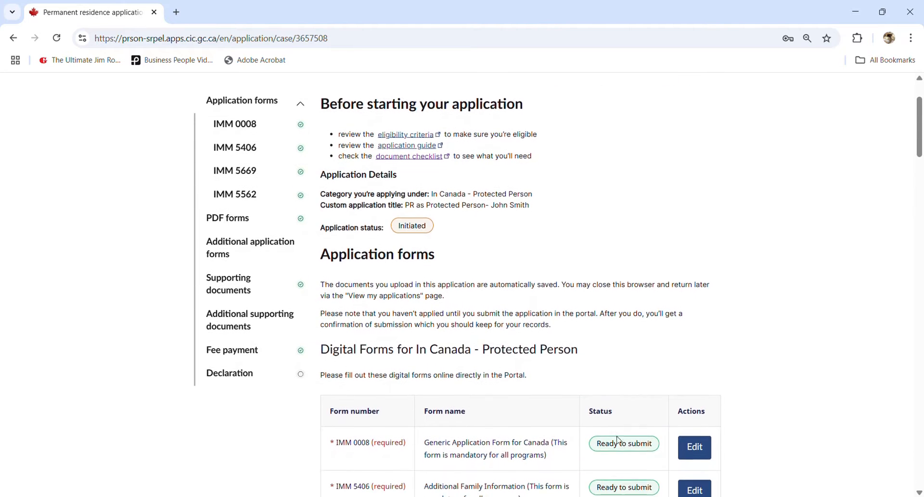
{"action": "scroll", "coordinate": [618, 440], "scroll_direction": "down", "scroll_amount": 1}
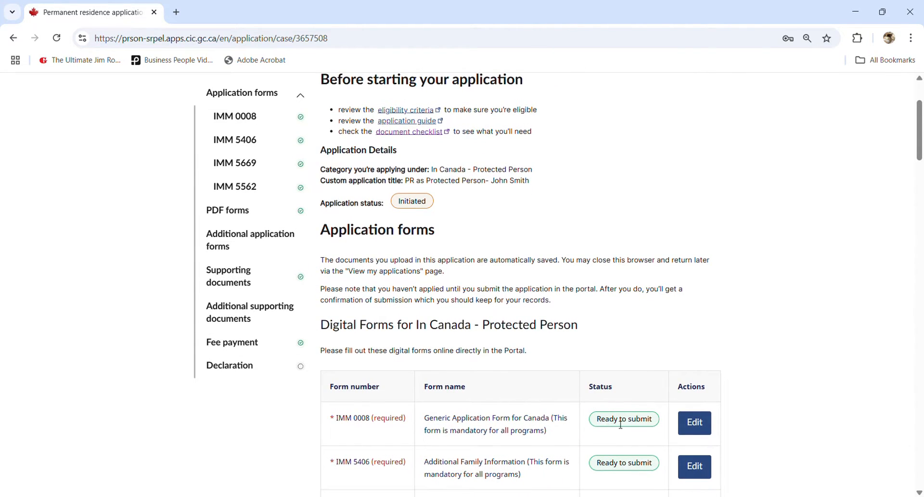
{"action": "scroll", "coordinate": [677, 348], "scroll_direction": "down", "scroll_amount": 1}
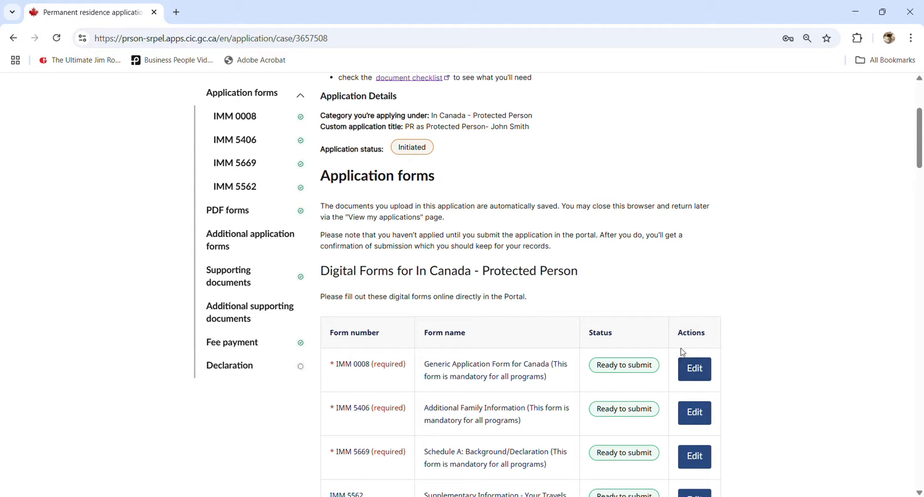
{"action": "scroll", "coordinate": [701, 367], "scroll_direction": "down", "scroll_amount": 2}
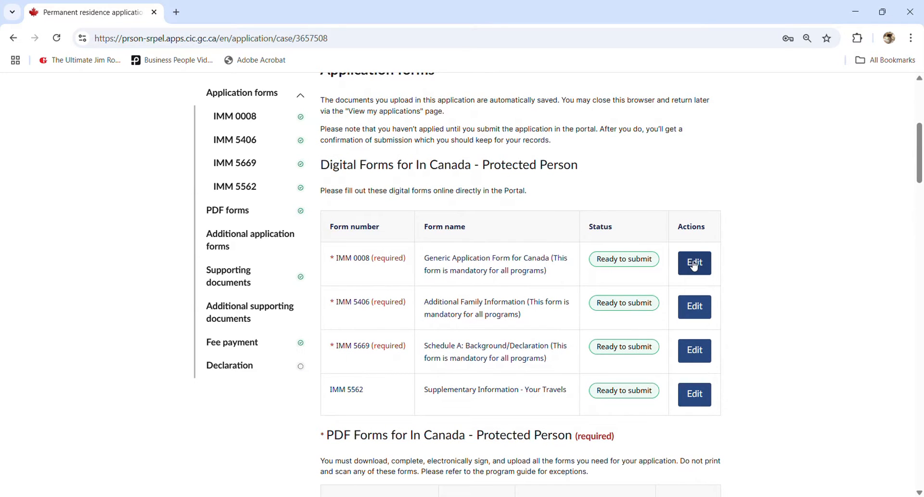
{"action": "scroll", "coordinate": [694, 266], "scroll_direction": "down", "scroll_amount": 2}
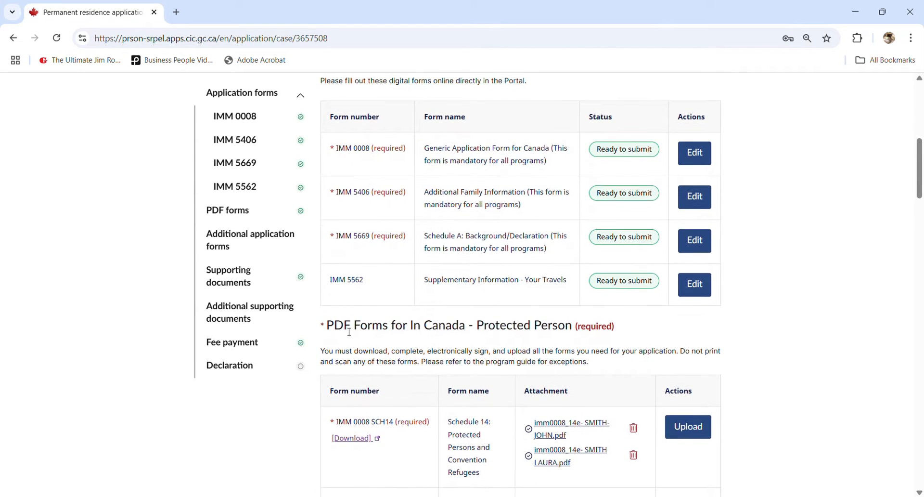
{"action": "scroll", "coordinate": [387, 334], "scroll_direction": "down", "scroll_amount": 1}
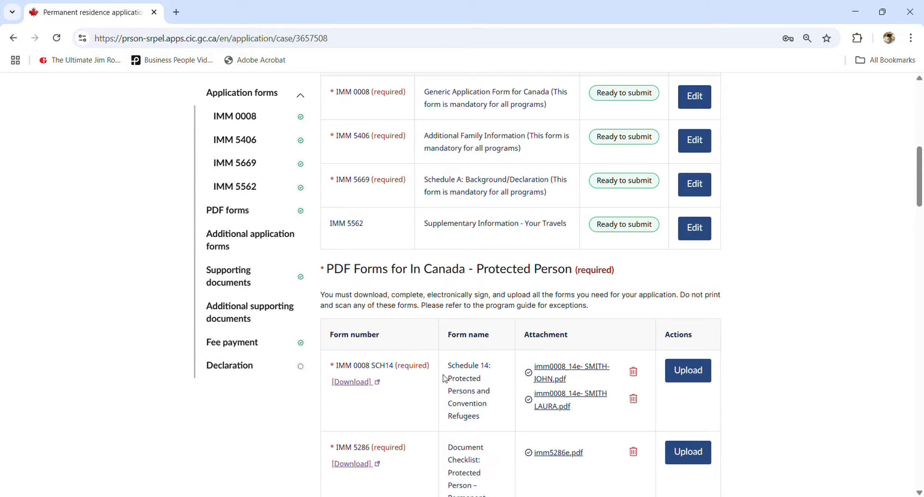
{"action": "scroll", "coordinate": [469, 382], "scroll_direction": "down", "scroll_amount": 1}
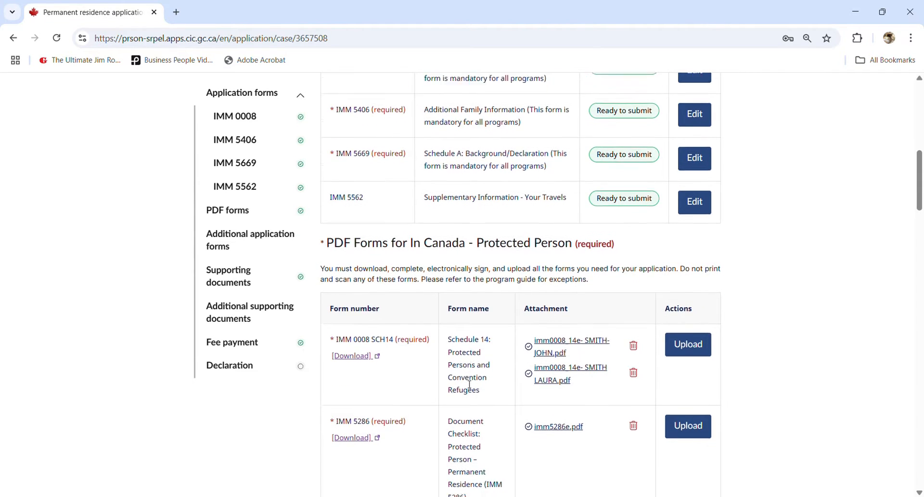
{"action": "scroll", "coordinate": [473, 352], "scroll_direction": "down", "scroll_amount": 2}
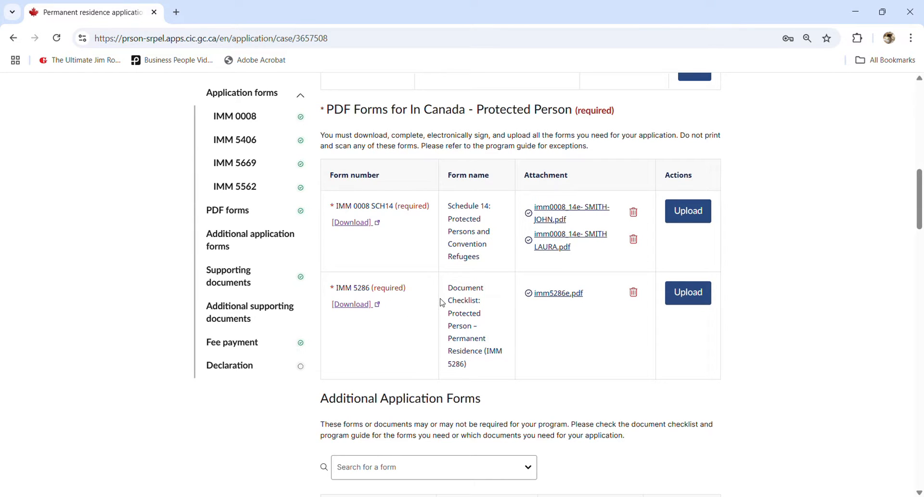
{"action": "scroll", "coordinate": [442, 302], "scroll_direction": "down", "scroll_amount": 2}
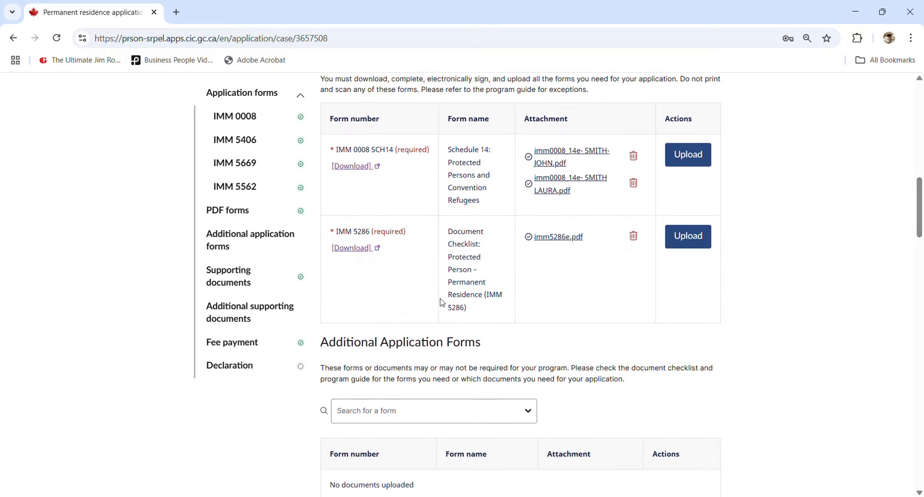
{"action": "scroll", "coordinate": [443, 302], "scroll_direction": "down", "scroll_amount": 1}
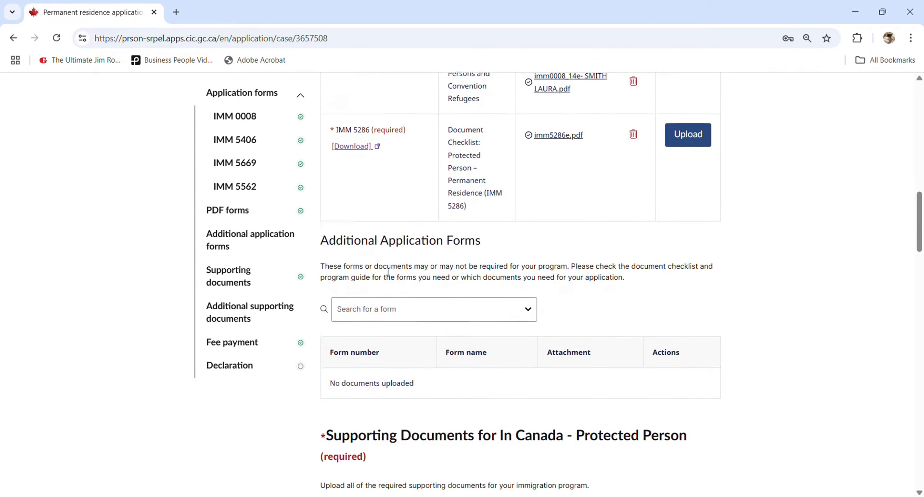
Browse the additional application forms, search for "use", and add the Use of a Representative (If Applicable) form
{"action": "left_click", "coordinate": [530, 302]}
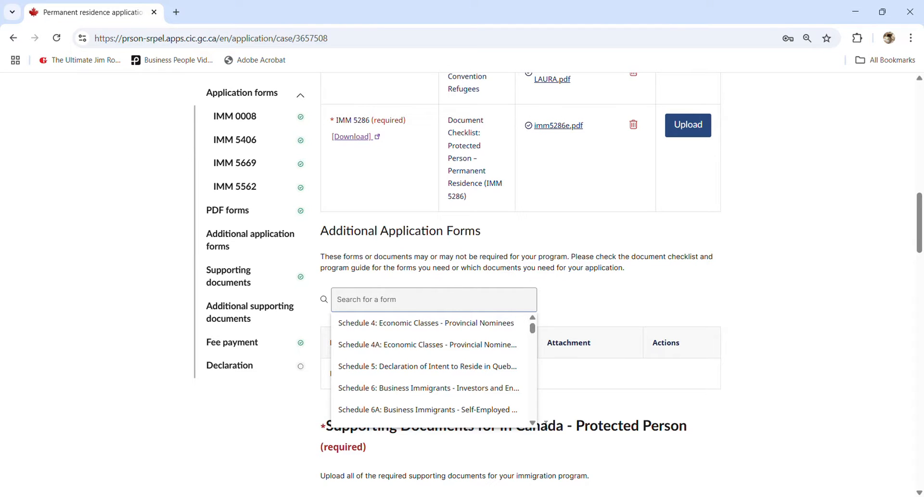
{"action": "scroll", "coordinate": [532, 414], "scroll_direction": "down", "scroll_amount": 2}
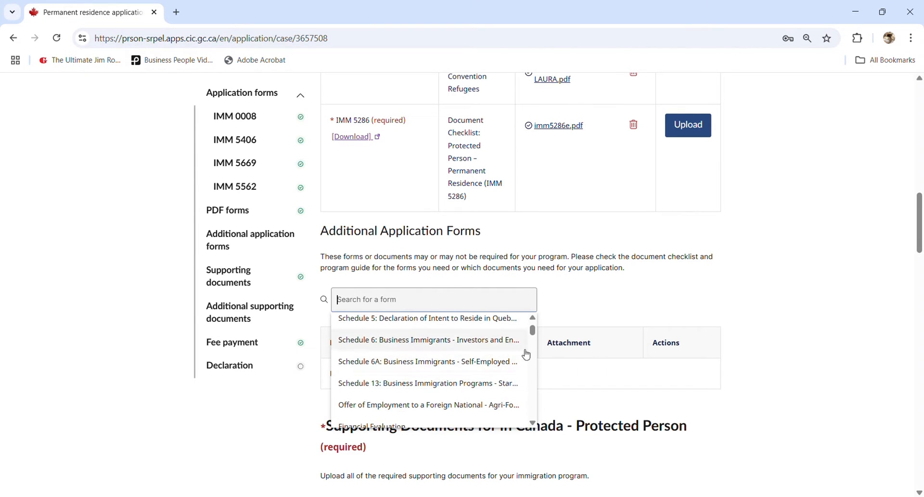
{"action": "left_click_drag", "start_coordinate": [532, 335], "coordinate": [534, 346]}
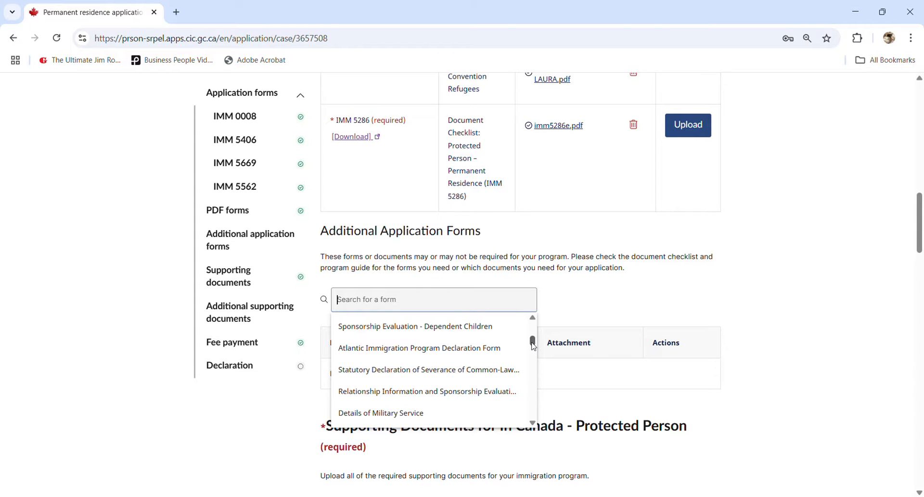
{"action": "scroll", "coordinate": [530, 354], "scroll_direction": "down", "scroll_amount": 4}
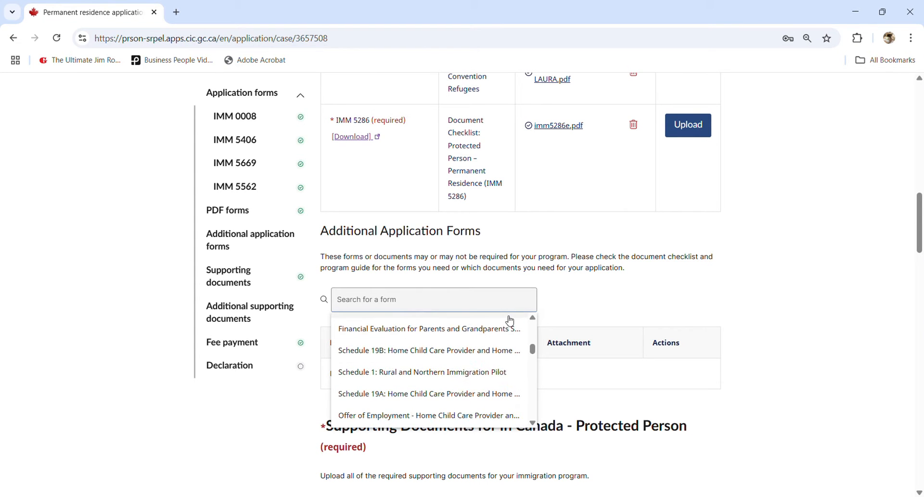
{"action": "scroll", "coordinate": [510, 321], "scroll_direction": "down", "scroll_amount": 5}
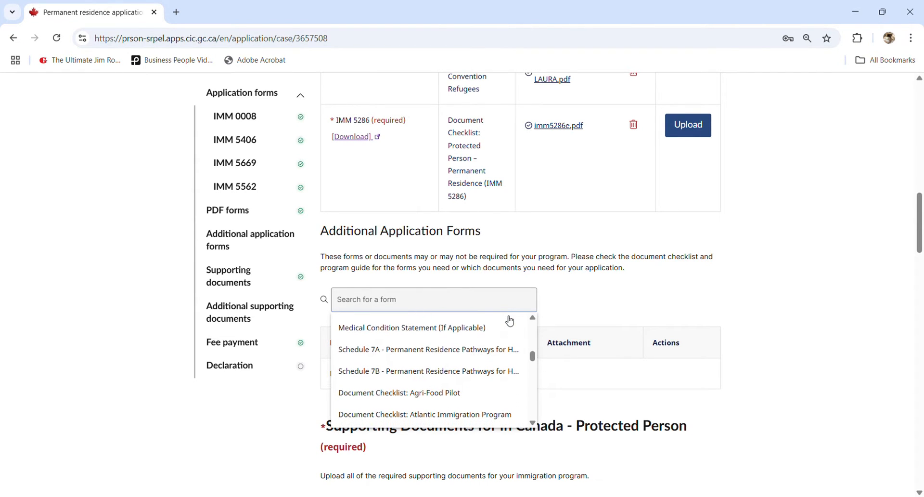
{"action": "scroll", "coordinate": [510, 320], "scroll_direction": "down", "scroll_amount": 3}
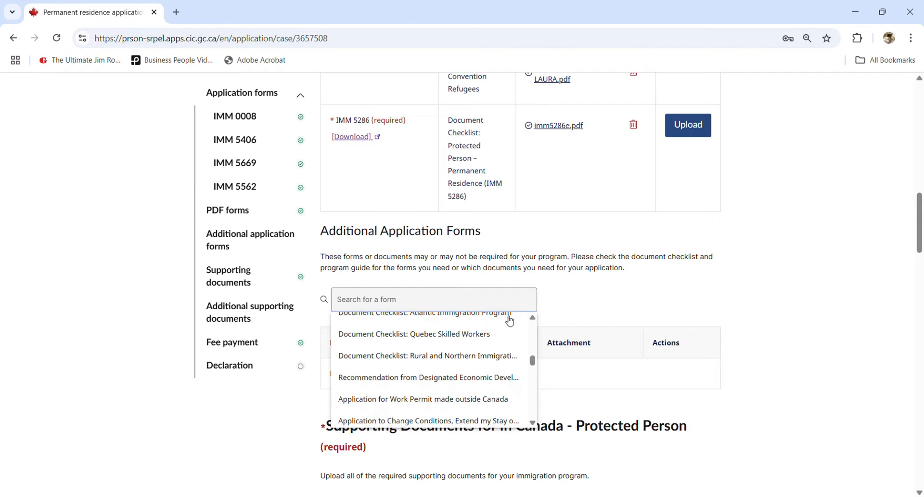
{"action": "scroll", "coordinate": [510, 320], "scroll_direction": "down", "scroll_amount": 3}
{"action": "type", "text": "use"}
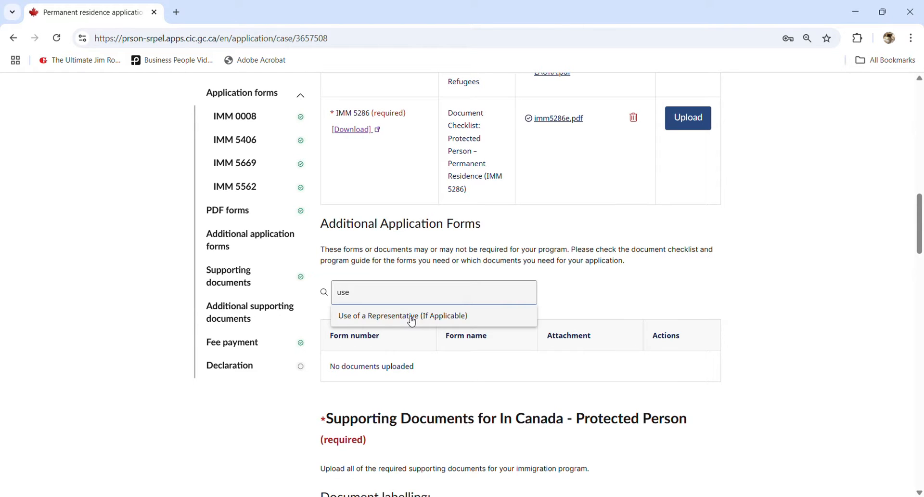
{"action": "left_click", "coordinate": [412, 318]}
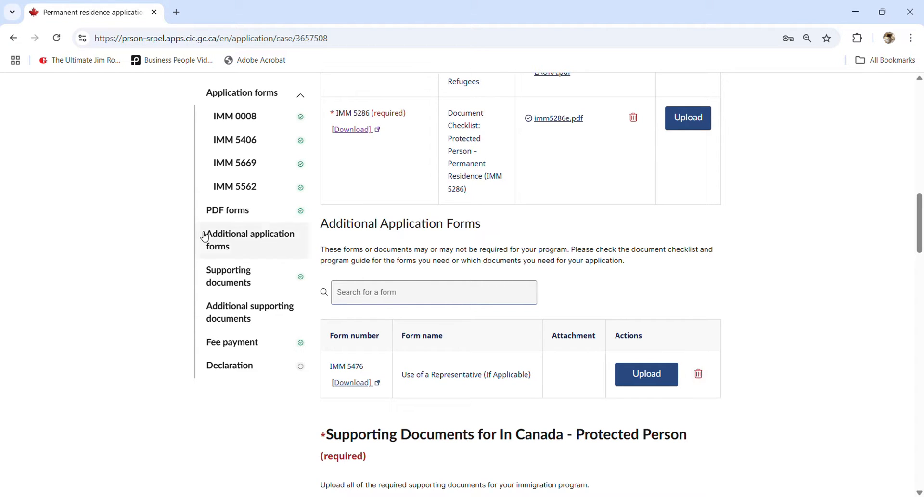
Delete the Use of a Representative row from the additional application forms and confirm its removal
{"action": "left_click", "coordinate": [698, 377]}
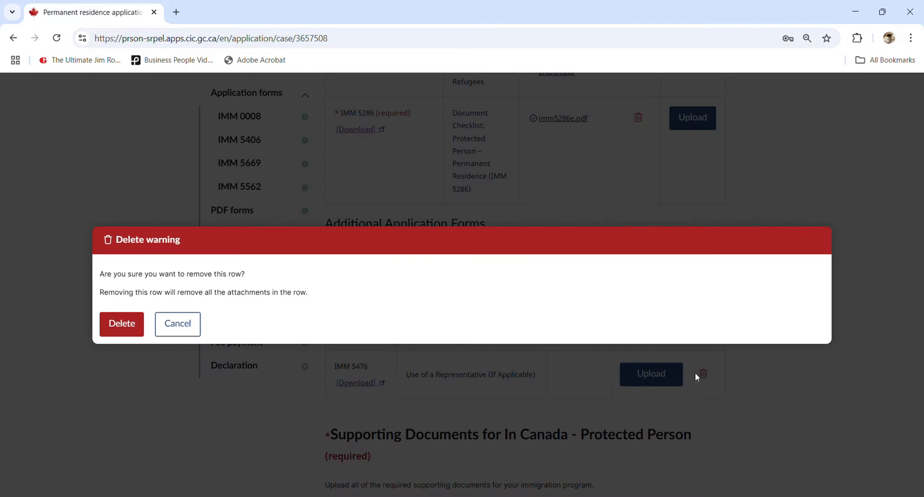
{"action": "left_click", "coordinate": [118, 323]}
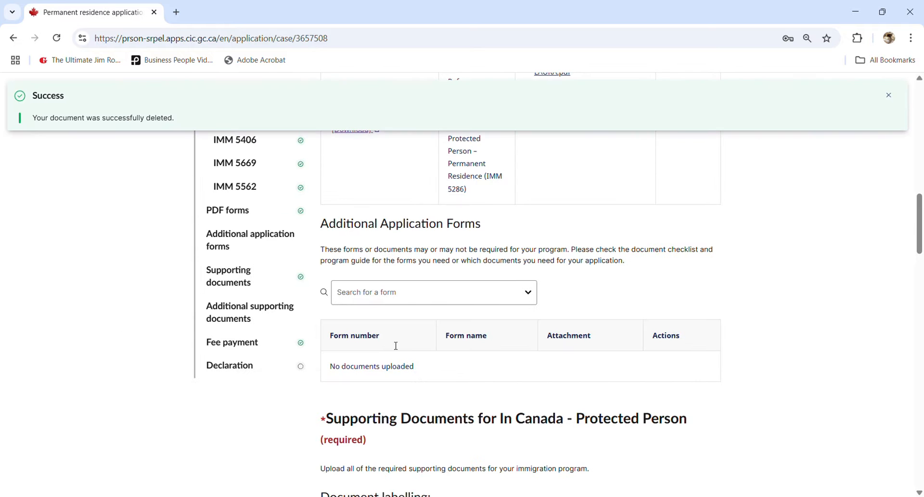
Examine the required supporting documents section, including the document labelling rules and the uploaded photos
{"action": "scroll", "coordinate": [433, 352], "scroll_direction": "down", "scroll_amount": 3}
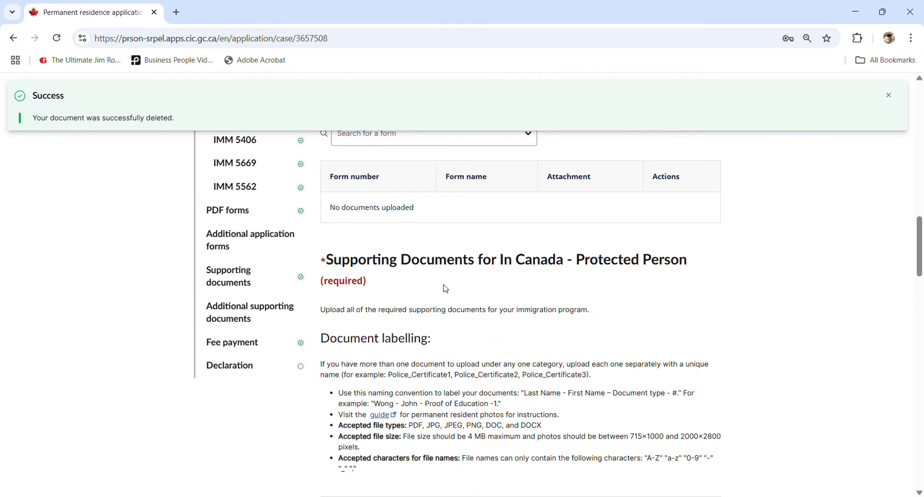
{"action": "left_click_drag", "start_coordinate": [326, 260], "coordinate": [452, 284]}
{"action": "scroll", "coordinate": [453, 284], "scroll_direction": "down", "scroll_amount": 2}
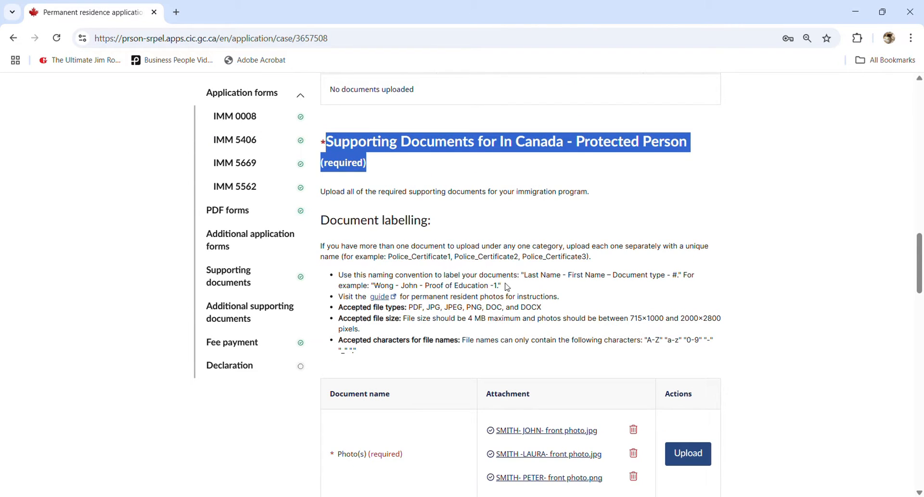
{"action": "left_click", "coordinate": [632, 283]}
{"action": "scroll", "coordinate": [635, 231], "scroll_direction": "down", "scroll_amount": 2}
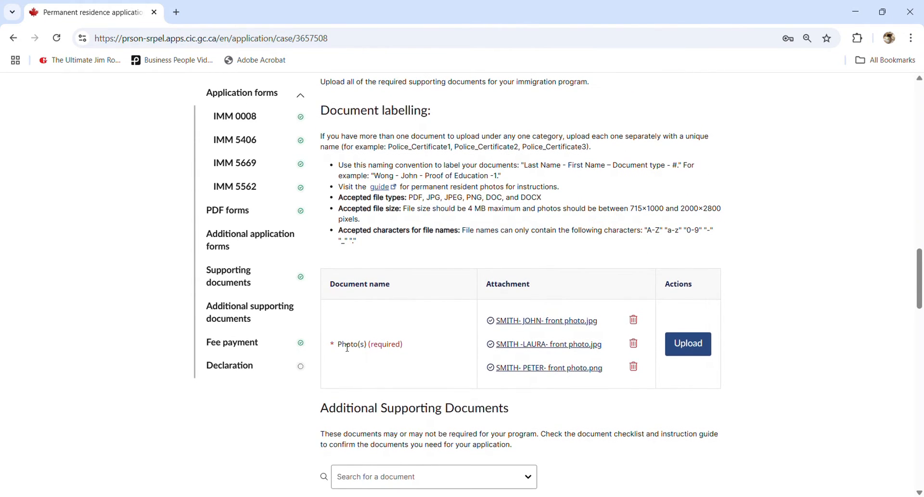
Examine the required photo attachments and the additional supporting documents list, including the back photos uploaded under Other
{"action": "left_click_drag", "start_coordinate": [341, 347], "coordinate": [407, 348]}
{"action": "left_click", "coordinate": [406, 348]}
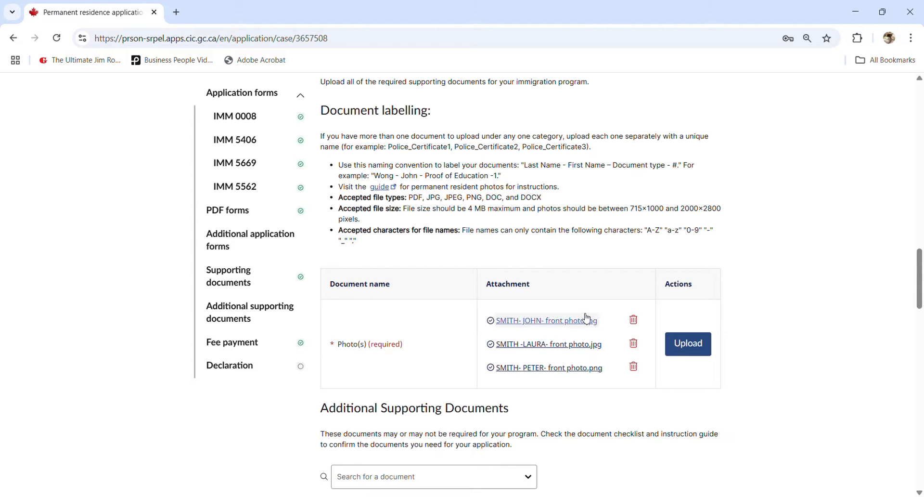
{"action": "scroll", "coordinate": [573, 330], "scroll_direction": "down", "scroll_amount": 4}
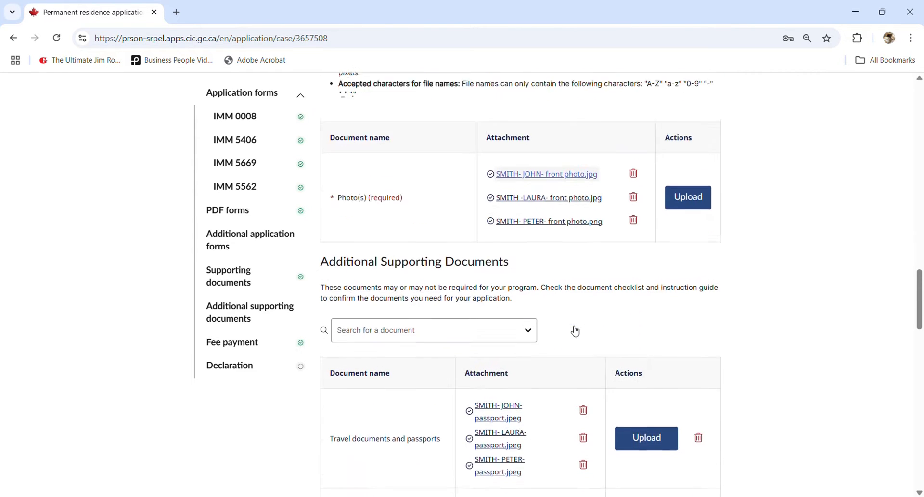
{"action": "left_click_drag", "start_coordinate": [919, 320], "coordinate": [920, 375]}
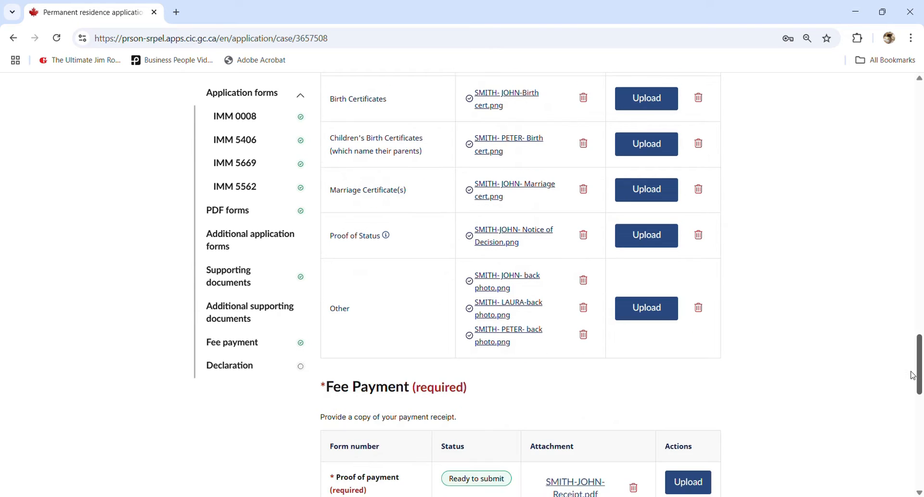
{"action": "double_click", "coordinate": [350, 309]}
{"action": "left_click", "coordinate": [348, 309]}
Check the attachments for passports, letter of explanation, birth and marriage certificates and proof of status, continuing to the Fee Payment section
{"action": "left_click_drag", "start_coordinate": [920, 359], "coordinate": [920, 324]}
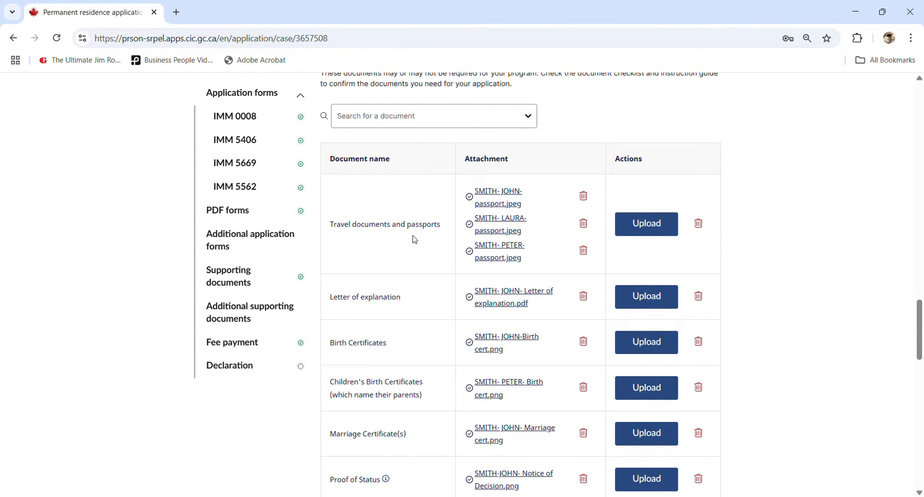
{"action": "scroll", "coordinate": [405, 242], "scroll_direction": "down", "scroll_amount": 1}
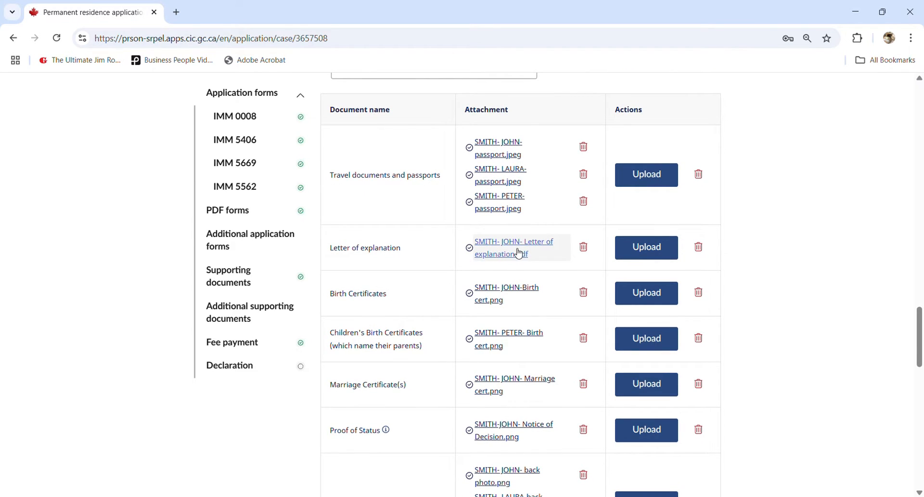
{"action": "scroll", "coordinate": [518, 254], "scroll_direction": "down", "scroll_amount": 1}
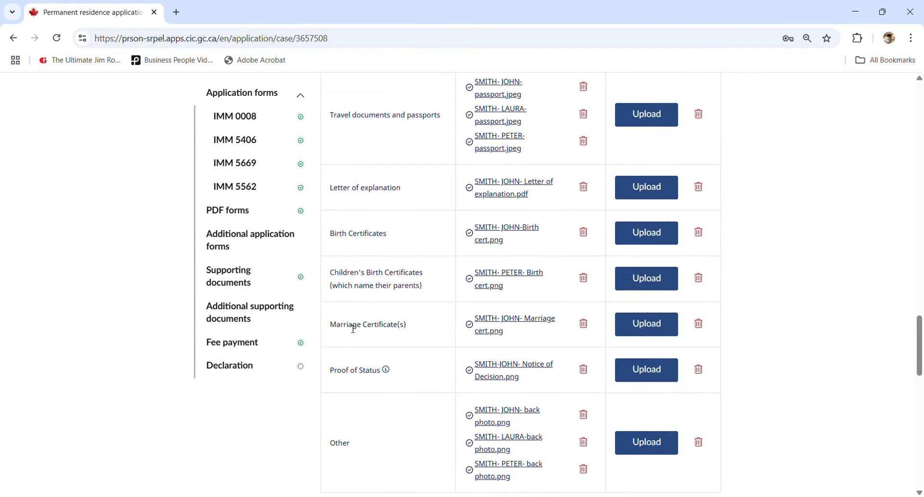
{"action": "scroll", "coordinate": [370, 283], "scroll_direction": "down", "scroll_amount": 1}
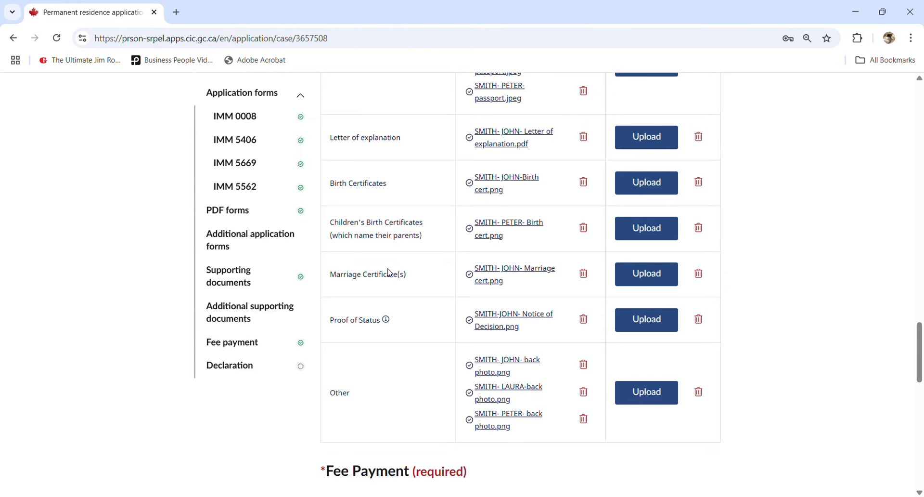
{"action": "scroll", "coordinate": [389, 272], "scroll_direction": "down", "scroll_amount": 1}
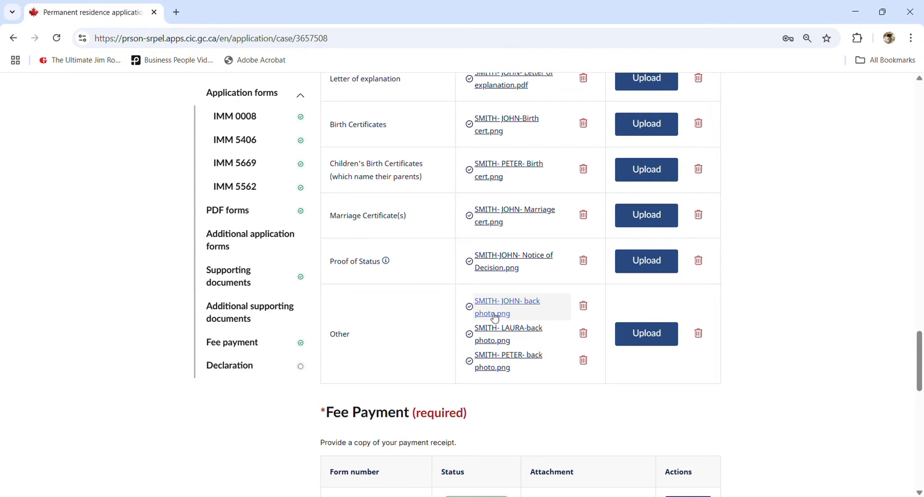
{"action": "scroll", "coordinate": [749, 348], "scroll_direction": "down", "scroll_amount": 2}
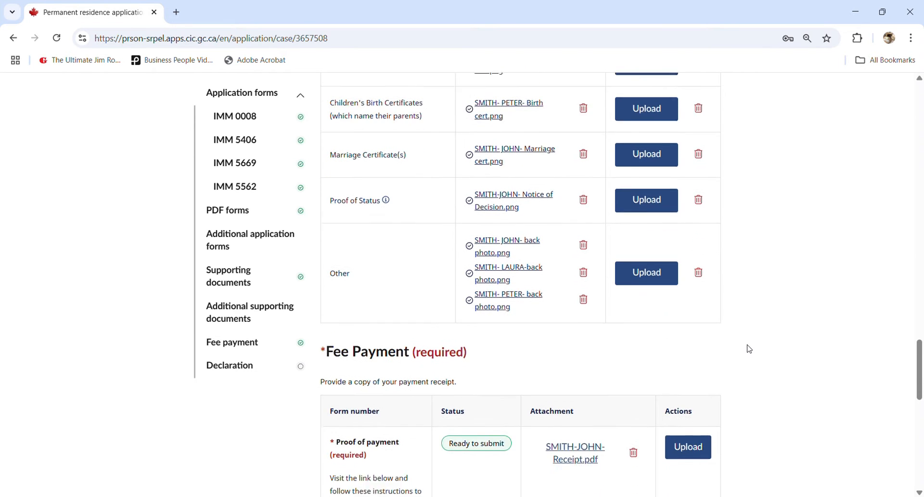
{"action": "scroll", "coordinate": [745, 345], "scroll_direction": "down", "scroll_amount": 2}
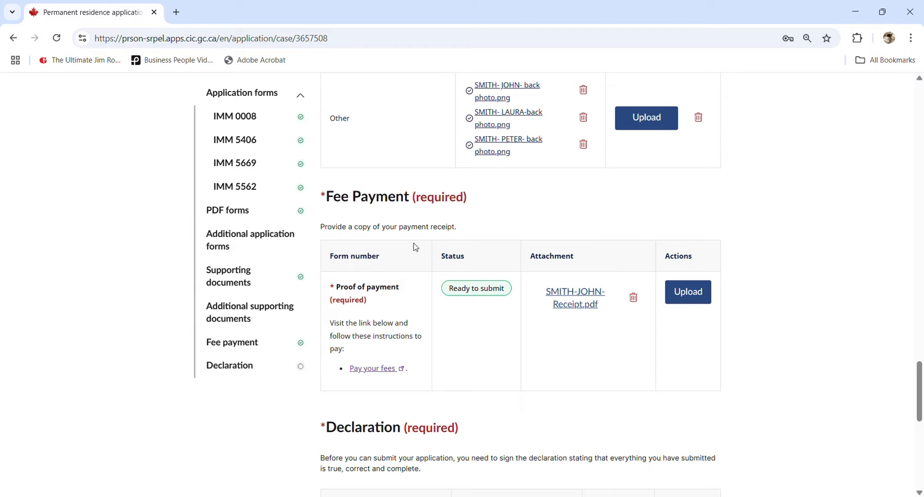
Open the fee payment page, select Permanent residence as application type, answer No to the already-submitted RPRF question, and continue
{"action": "left_click", "coordinate": [373, 369]}
{"action": "scroll", "coordinate": [337, 337], "scroll_direction": "down", "scroll_amount": 4}
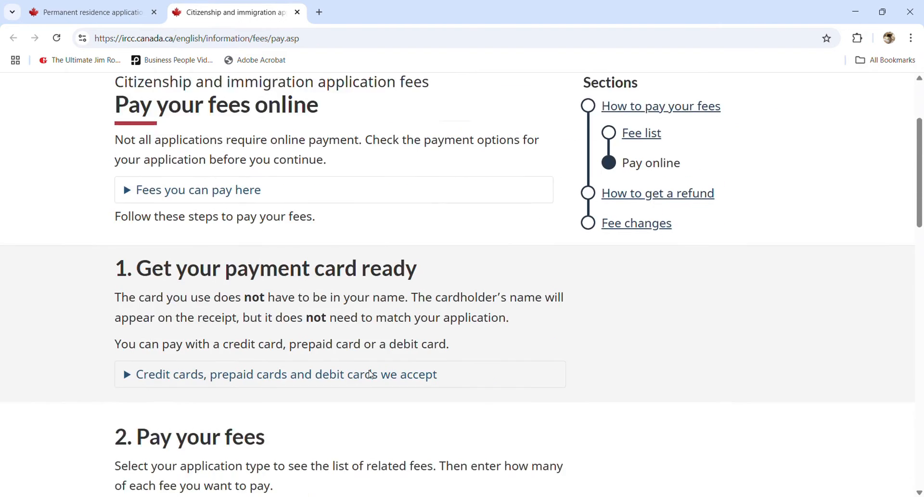
{"action": "scroll", "coordinate": [301, 309], "scroll_direction": "down", "scroll_amount": 7}
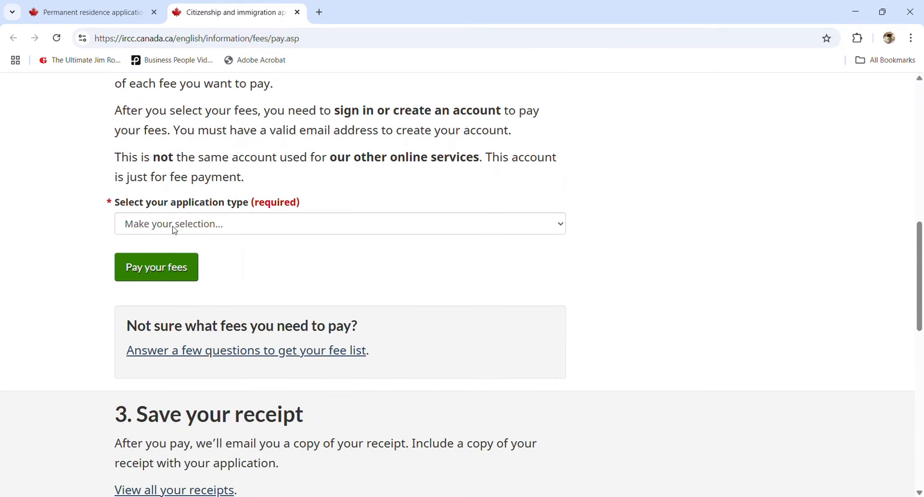
{"action": "left_click", "coordinate": [175, 229]}
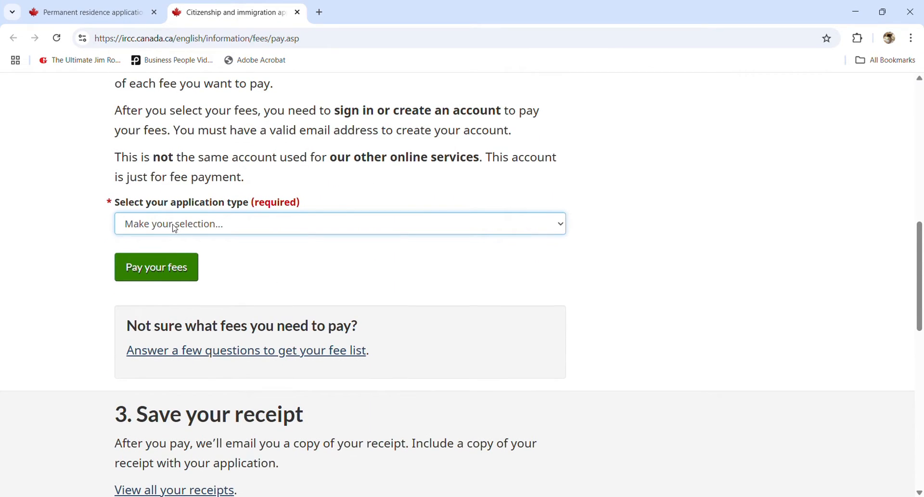
{"action": "left_click", "coordinate": [217, 356]}
{"action": "key", "text": "Tab"}
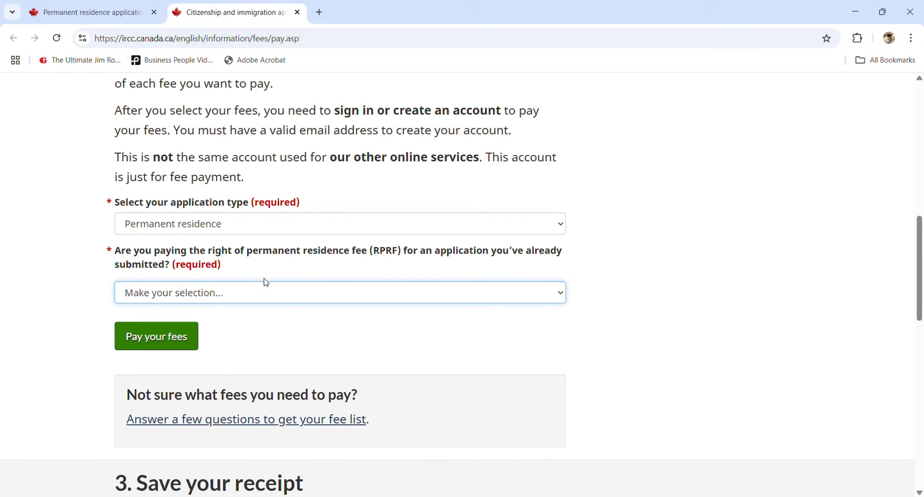
{"action": "key", "text": "Down"}
{"action": "key", "text": "Down"}
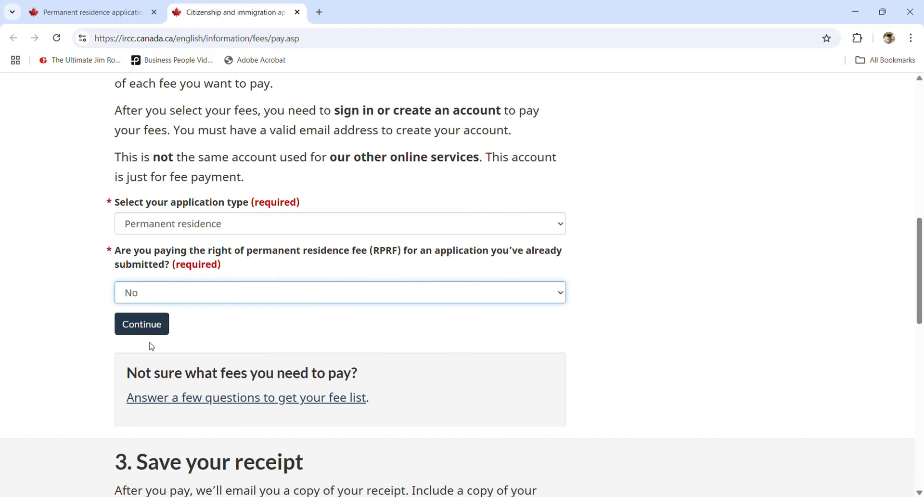
{"action": "left_click", "coordinate": [141, 324]}
Choose the Protected person fee category from the Permanent residence list
{"action": "scroll", "coordinate": [215, 307], "scroll_direction": "down", "scroll_amount": 5}
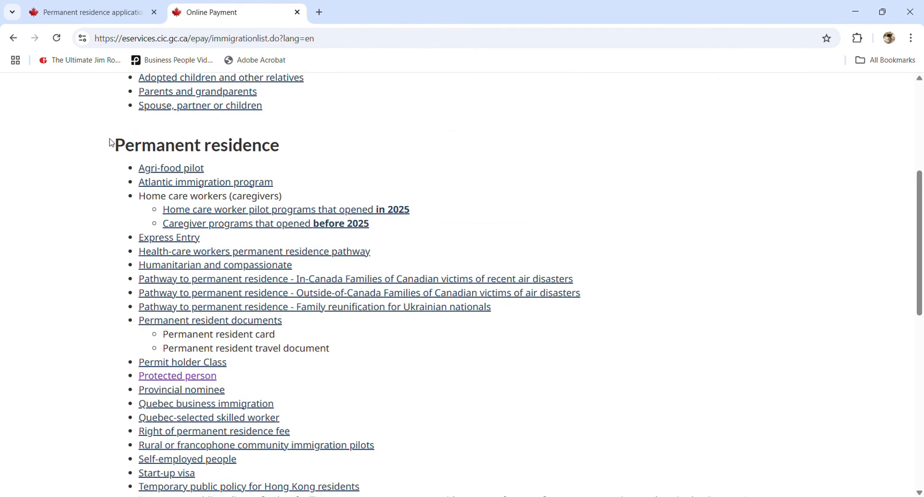
{"action": "left_click_drag", "start_coordinate": [109, 140], "coordinate": [282, 173]}
{"action": "left_click", "coordinate": [300, 158]}
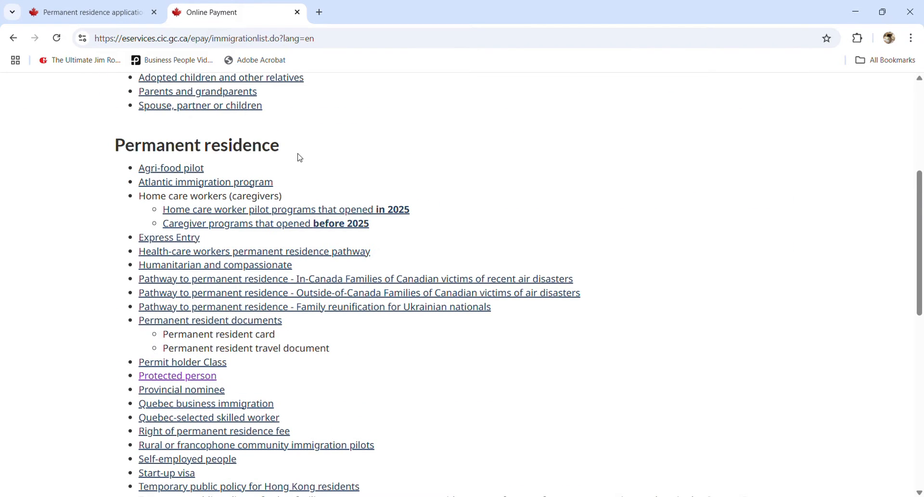
{"action": "left_click", "coordinate": [204, 381]}
Set the quantity to 1 for the application, the spouse or partner, and the dependent child, and submit the fee selection
{"action": "scroll", "coordinate": [514, 356], "scroll_direction": "down", "scroll_amount": 2}
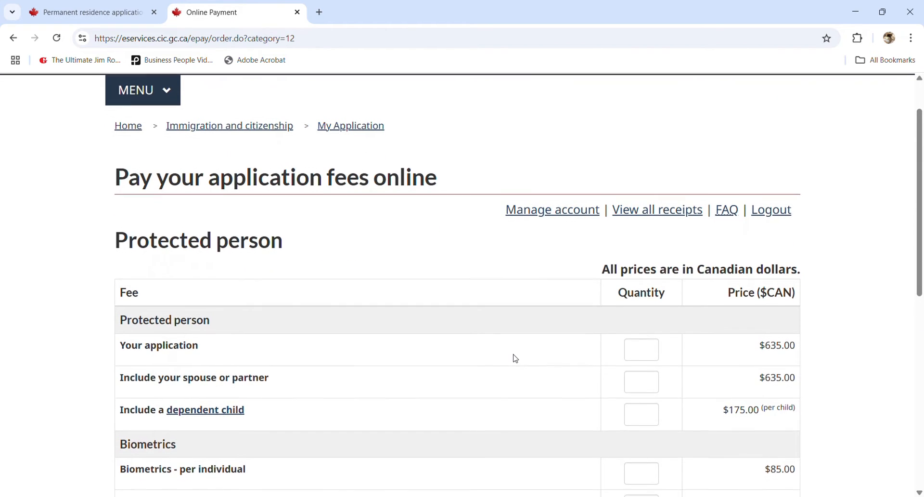
{"action": "left_click", "coordinate": [644, 315]}
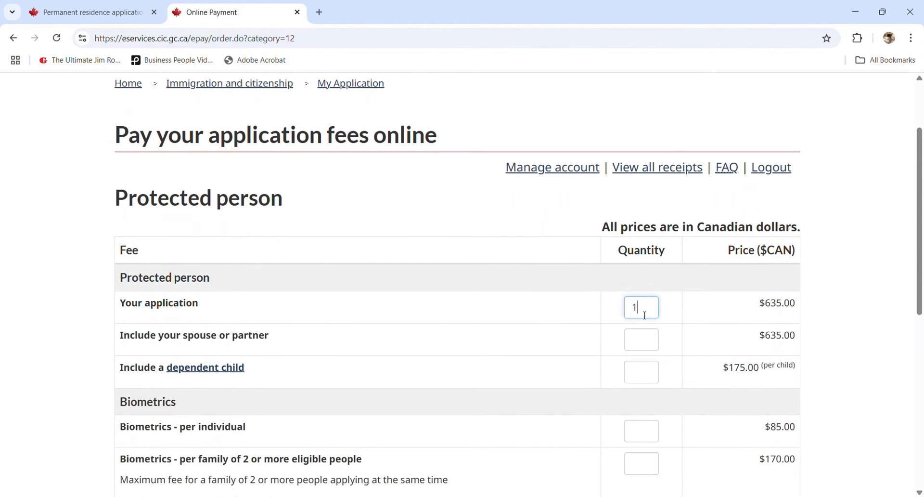
{"action": "left_click", "coordinate": [641, 343]}
{"action": "type", "text": "1"}
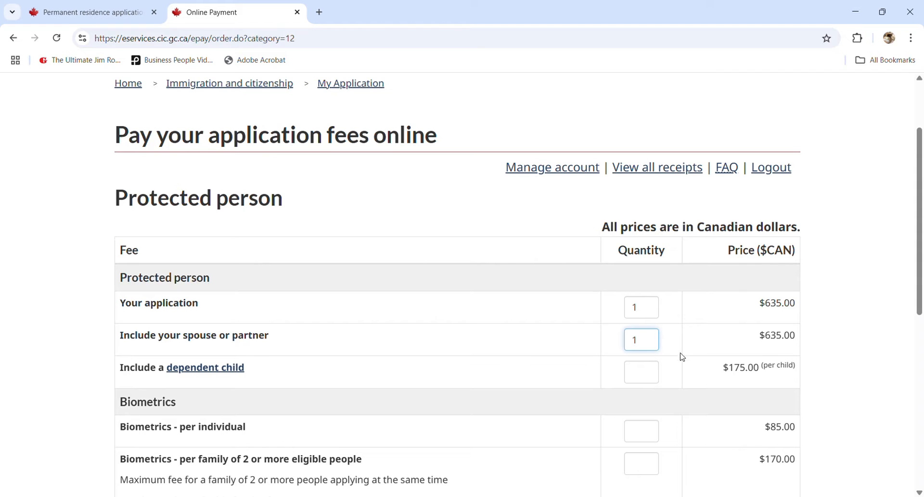
{"action": "left_click", "coordinate": [636, 377]}
{"action": "type", "text": "1"}
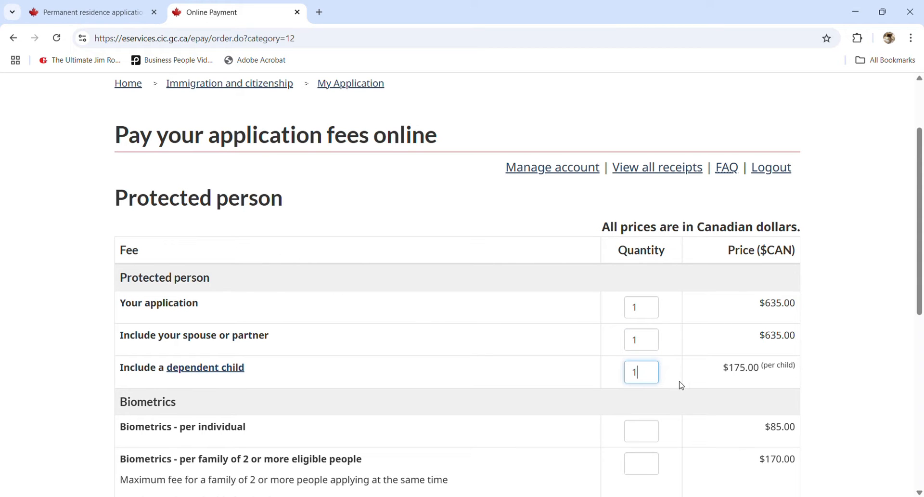
{"action": "left_click", "coordinate": [814, 383]}
{"action": "scroll", "coordinate": [720, 362], "scroll_direction": "down", "scroll_amount": 3}
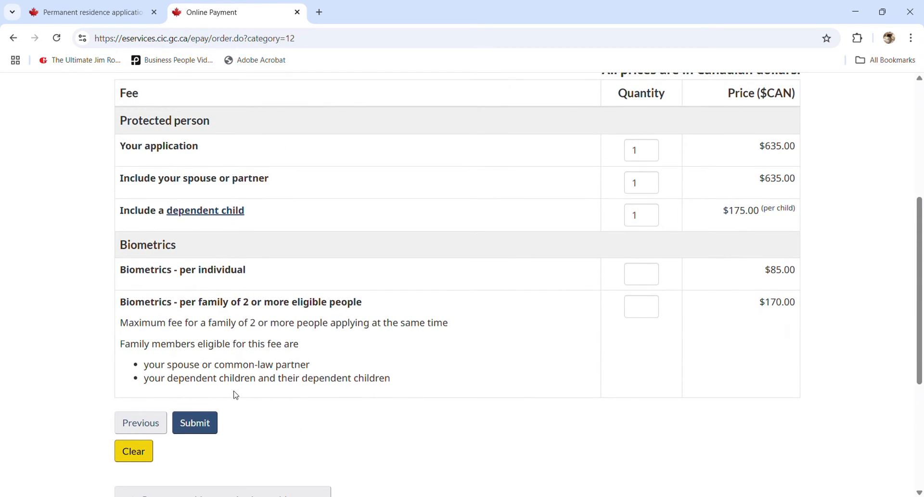
{"action": "left_click", "coordinate": [204, 428]}
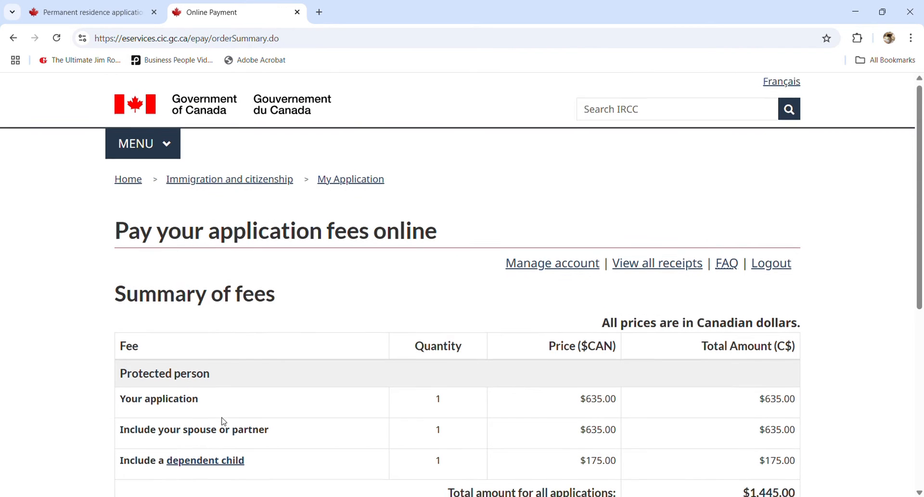
Review the summary of fees and proceed to the login page for payment
{"action": "scroll", "coordinate": [288, 418], "scroll_direction": "down", "scroll_amount": 5}
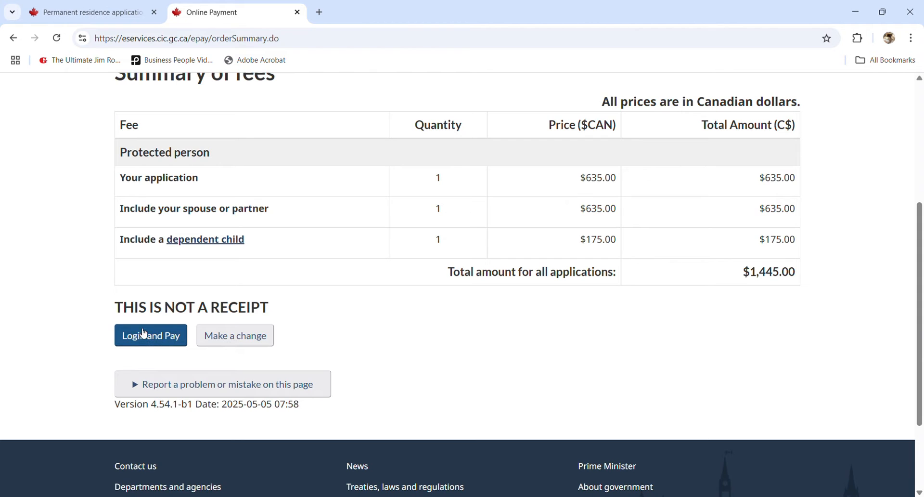
{"action": "left_click", "coordinate": [159, 341]}
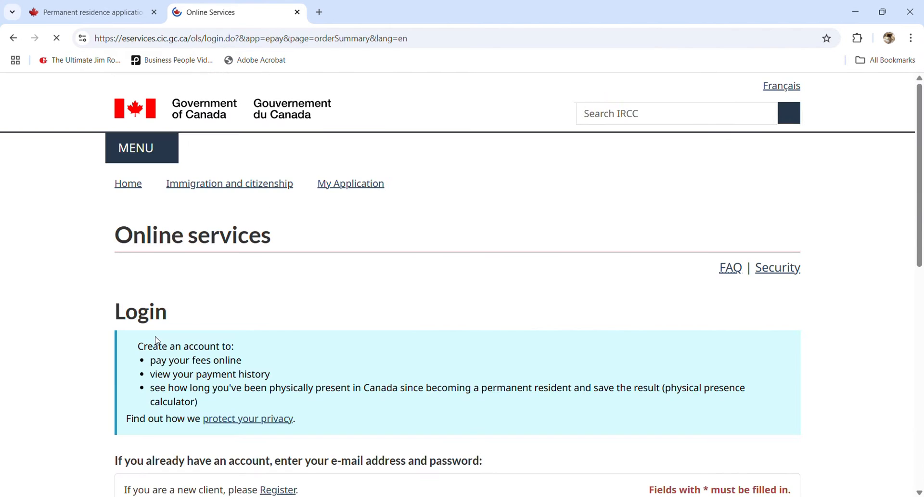
{"action": "scroll", "coordinate": [159, 341], "scroll_direction": "down", "scroll_amount": 4}
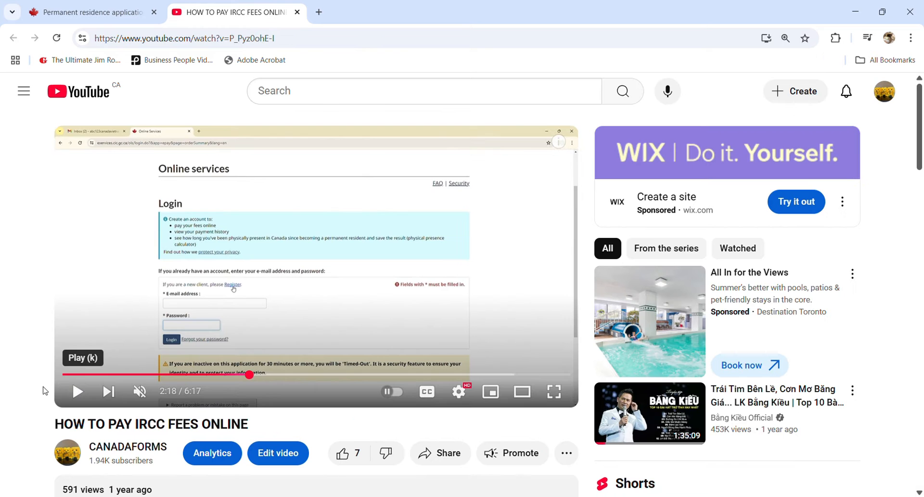
Play the "HOW TO PAY IRCC FEES ONLINE" video on YouTube and close it to return to the application
{"action": "left_click", "coordinate": [79, 393]}
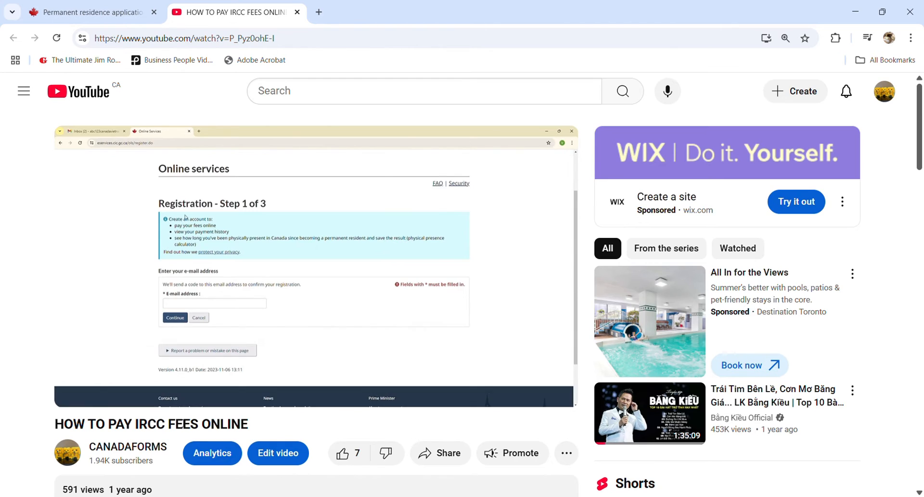
{"action": "key", "text": "ctrl+w"}
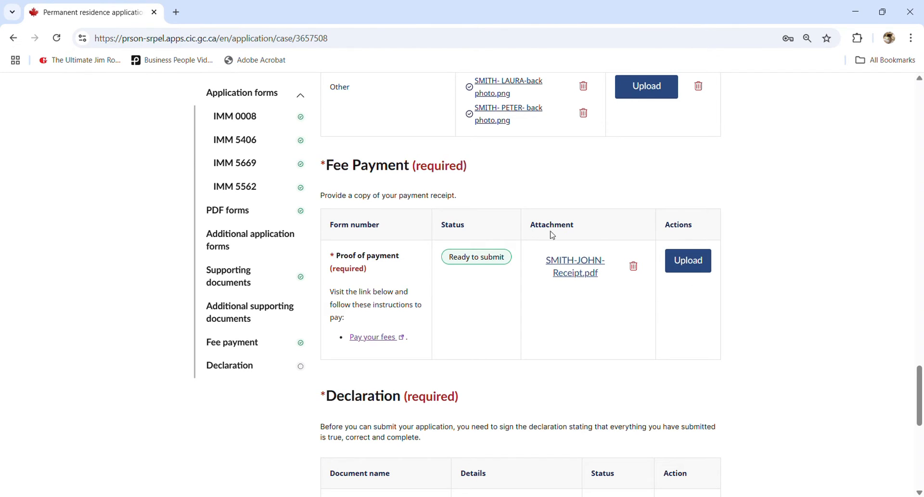
Check the status and uploaded receipt for the proof of payment in the Fee Payment section
{"action": "triple_click", "coordinate": [479, 261]}
{"action": "left_click", "coordinate": [485, 258]}
{"action": "scroll", "coordinate": [565, 401], "scroll_direction": "up", "scroll_amount": 1}
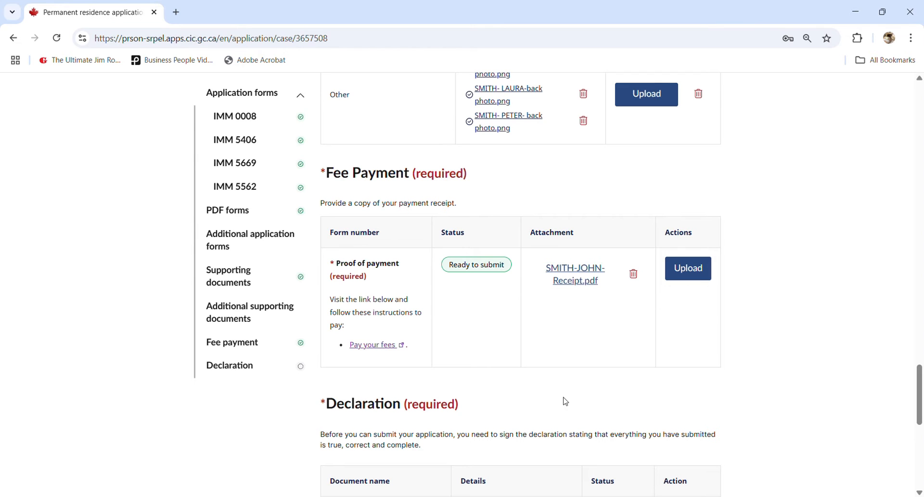
Start the consent and declaration form, answering No to future contact by IRCC and Yes to sharing information with prospective employers
{"action": "scroll", "coordinate": [565, 401], "scroll_direction": "down", "scroll_amount": 2}
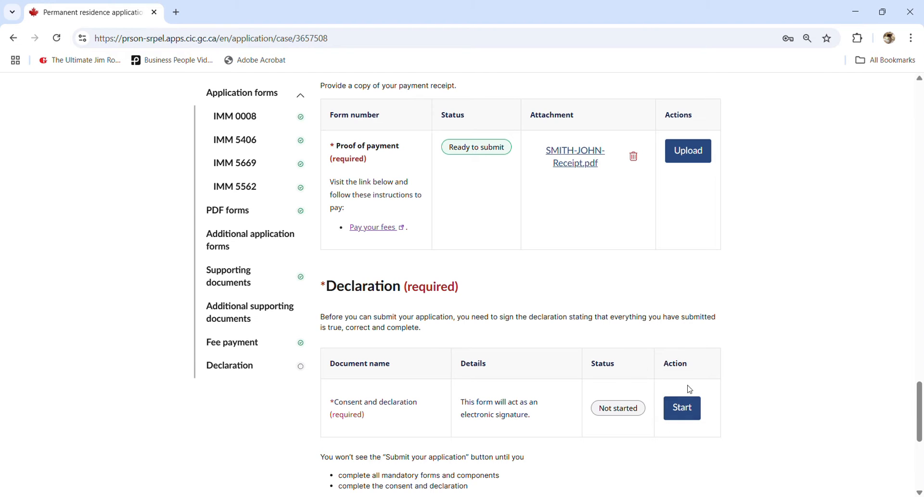
{"action": "left_click", "coordinate": [683, 409]}
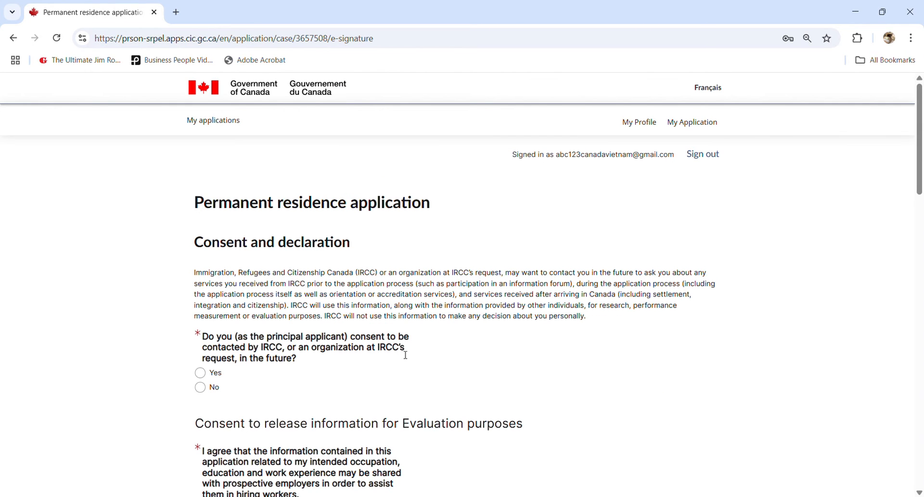
{"action": "scroll", "coordinate": [279, 243], "scroll_direction": "down", "scroll_amount": 2}
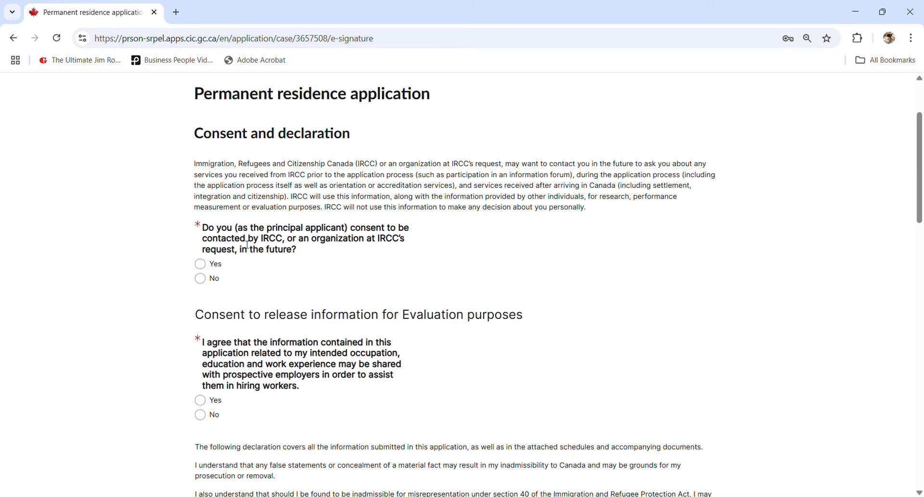
{"action": "left_click", "coordinate": [207, 285]}
{"action": "scroll", "coordinate": [273, 256], "scroll_direction": "down", "scroll_amount": 1}
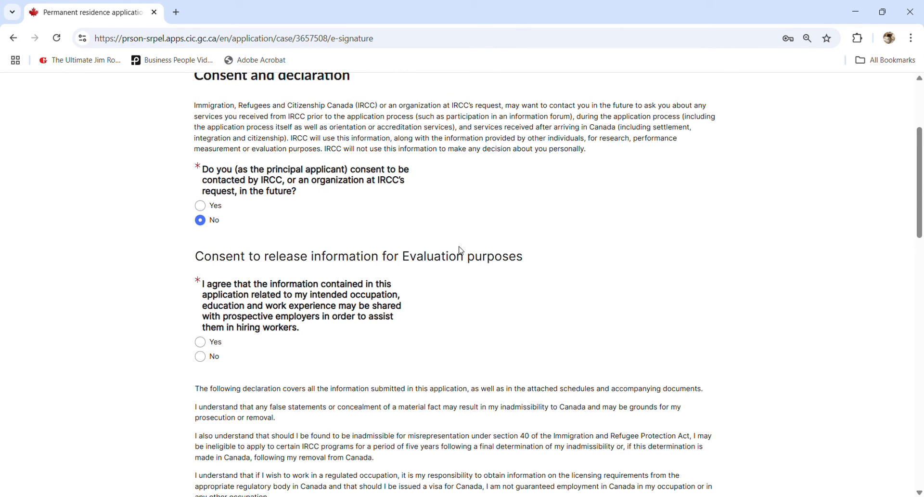
{"action": "left_click", "coordinate": [207, 343]}
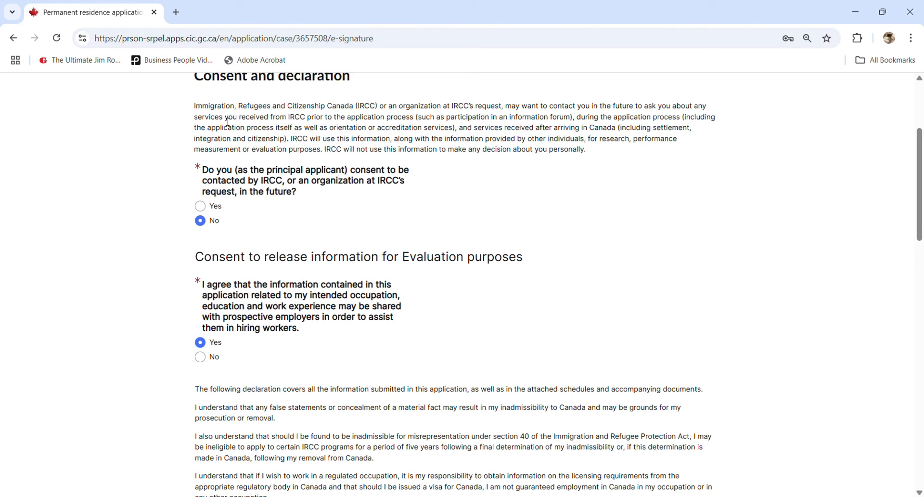
Read the IRCC future contact paragraph and the IMM 5669 Schedule A Declaration in the consent form
{"action": "left_click_drag", "start_coordinate": [223, 121], "coordinate": [337, 119]}
{"action": "left_click_drag", "start_coordinate": [581, 117], "coordinate": [643, 118]}
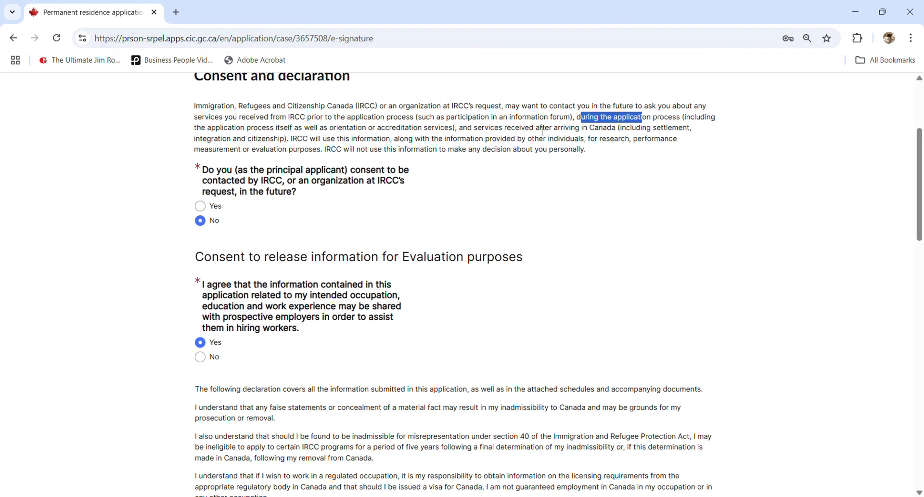
{"action": "left_click_drag", "start_coordinate": [543, 130], "coordinate": [612, 130]}
{"action": "left_click", "coordinate": [608, 136]}
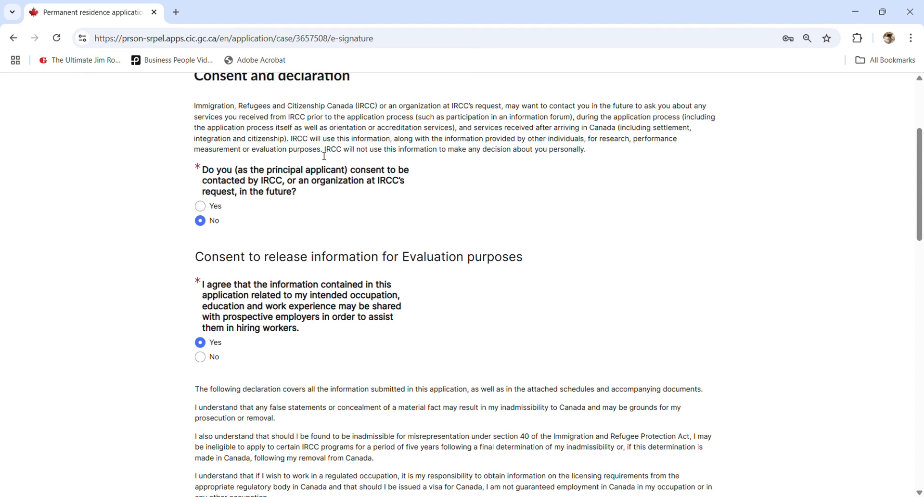
{"action": "scroll", "coordinate": [283, 158], "scroll_direction": "up", "scroll_amount": 2}
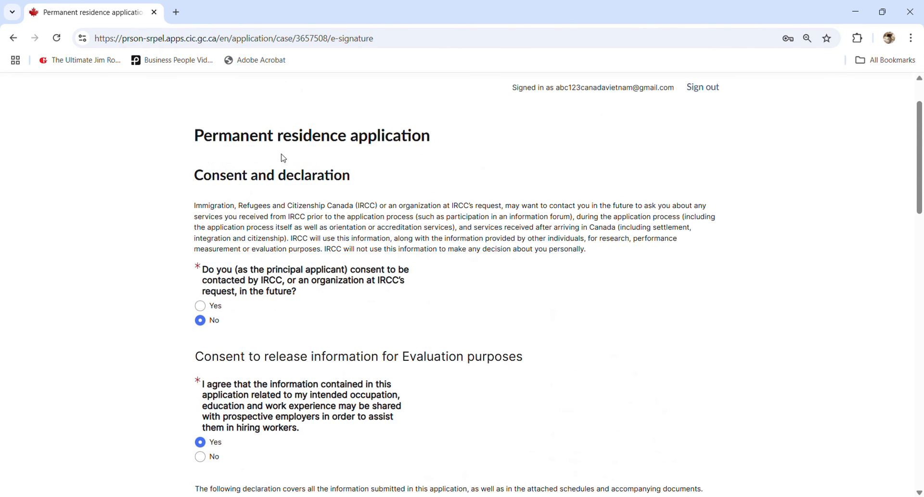
{"action": "scroll", "coordinate": [283, 159], "scroll_direction": "down", "scroll_amount": 12}
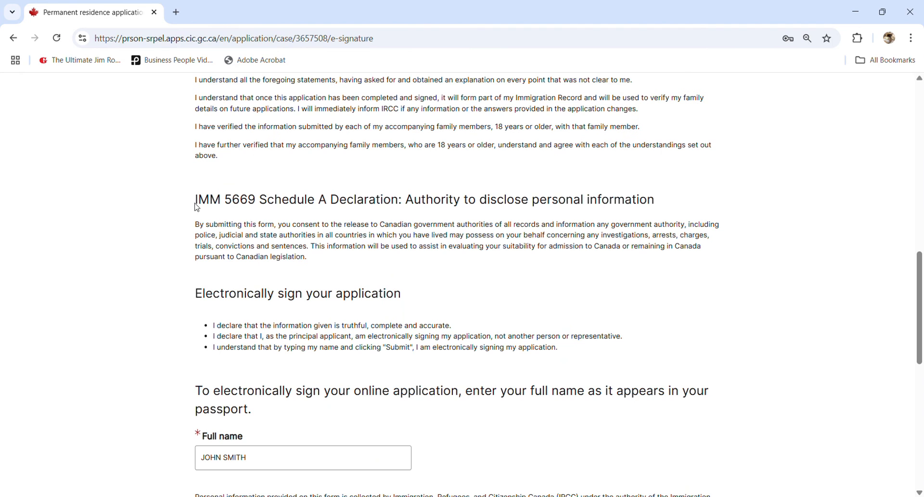
{"action": "left_click_drag", "start_coordinate": [197, 205], "coordinate": [384, 198]}
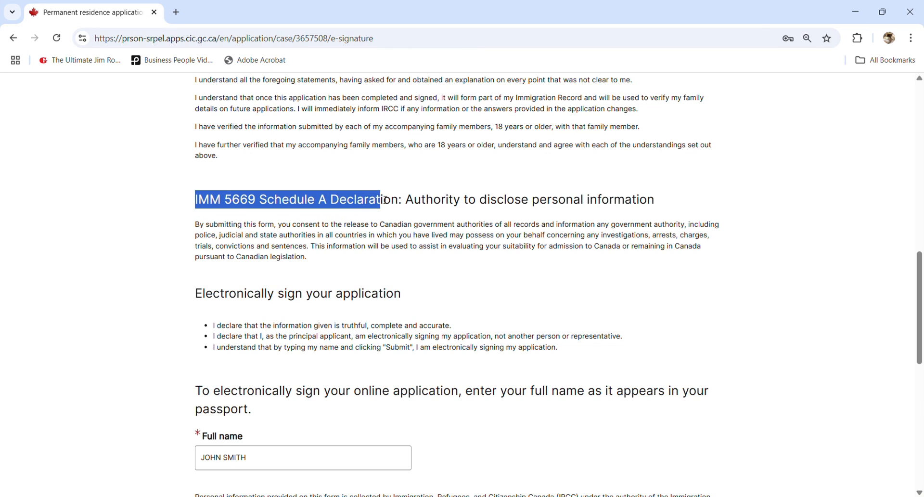
{"action": "left_click", "coordinate": [387, 201]}
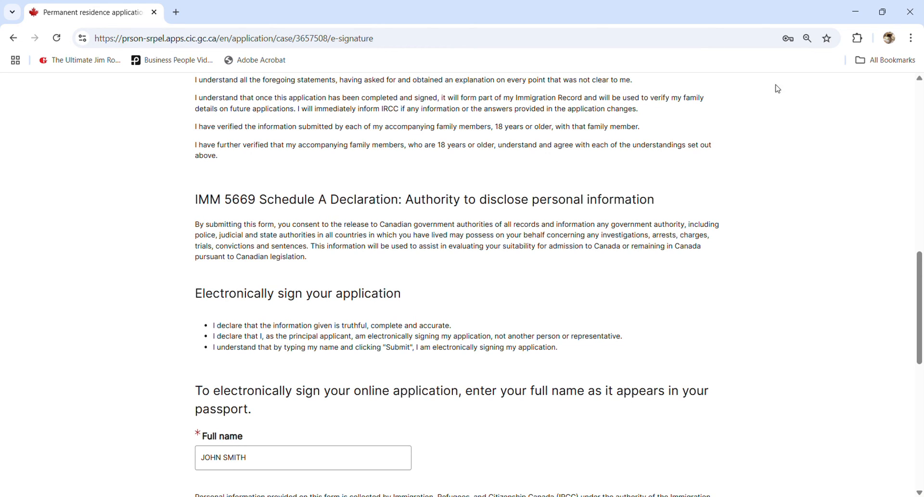
Check the full name given as the electronic signature, complete the consent and declaration, and return to the application
{"action": "scroll", "coordinate": [330, 319], "scroll_direction": "down", "scroll_amount": 3}
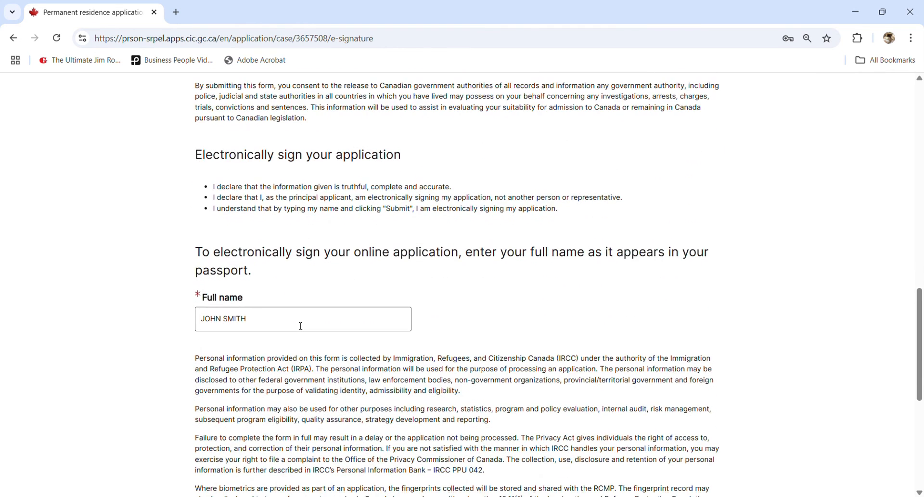
{"action": "left_click_drag", "start_coordinate": [287, 324], "coordinate": [97, 314]}
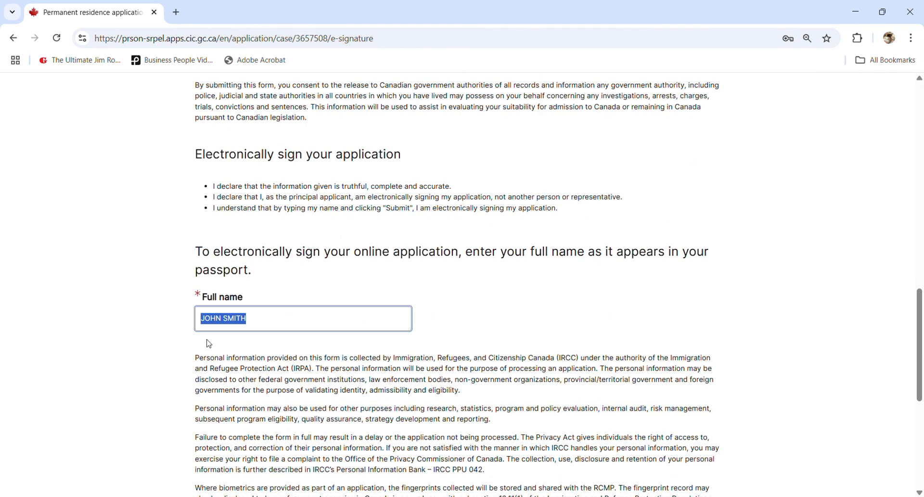
{"action": "left_click", "coordinate": [425, 270]}
{"action": "scroll", "coordinate": [424, 271], "scroll_direction": "down", "scroll_amount": 6}
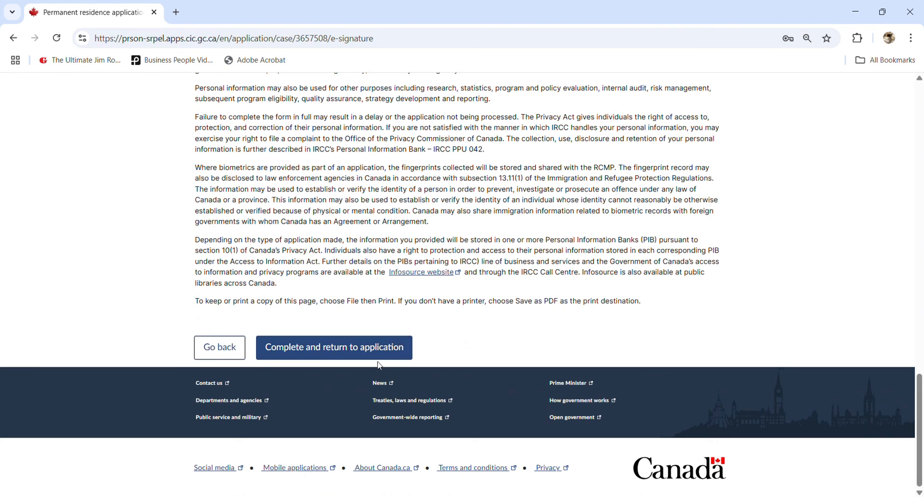
{"action": "left_click", "coordinate": [338, 345]}
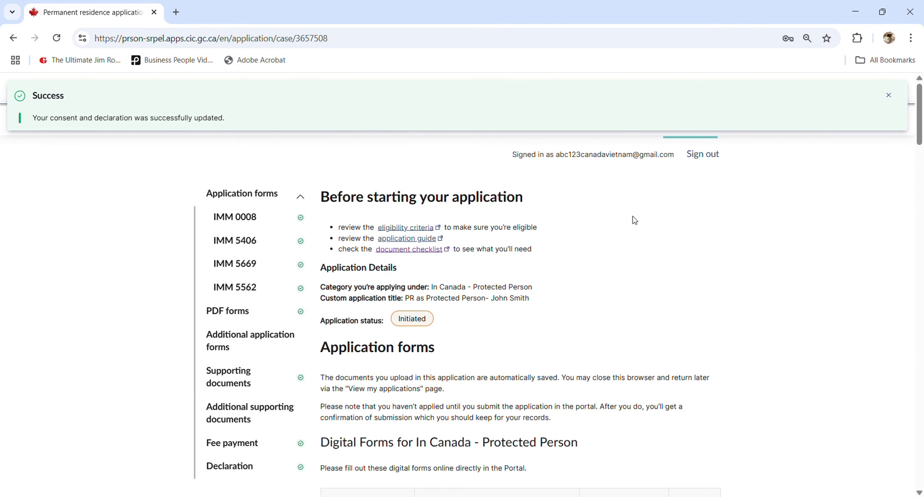
Check the consent and declaration's status in the Declaration section and read the submission instructions below it
{"action": "scroll", "coordinate": [627, 230], "scroll_direction": "down", "scroll_amount": 3}
{"action": "scroll", "coordinate": [628, 230], "scroll_direction": "down", "scroll_amount": 20}
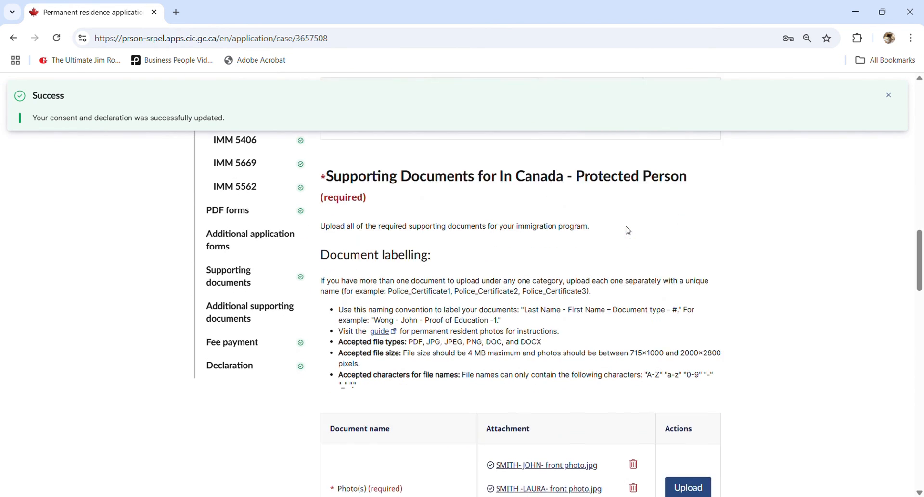
{"action": "scroll", "coordinate": [629, 231], "scroll_direction": "up", "scroll_amount": 5}
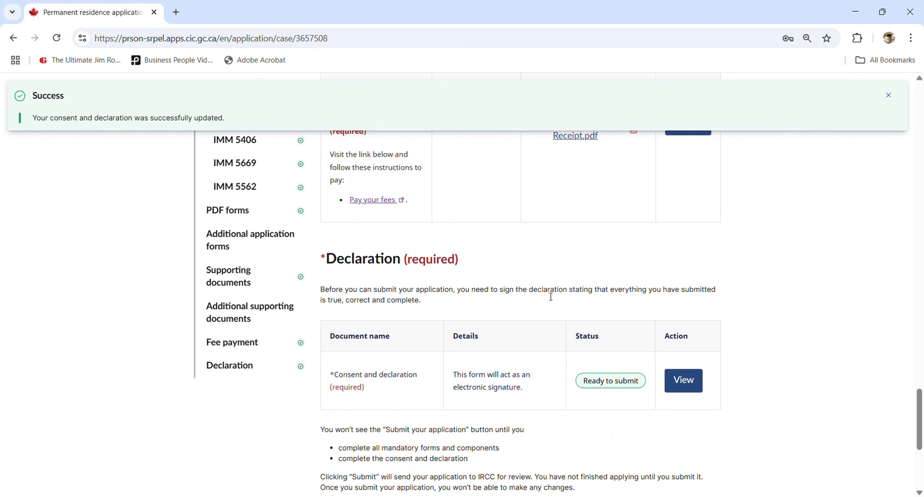
{"action": "triple_click", "coordinate": [592, 381]}
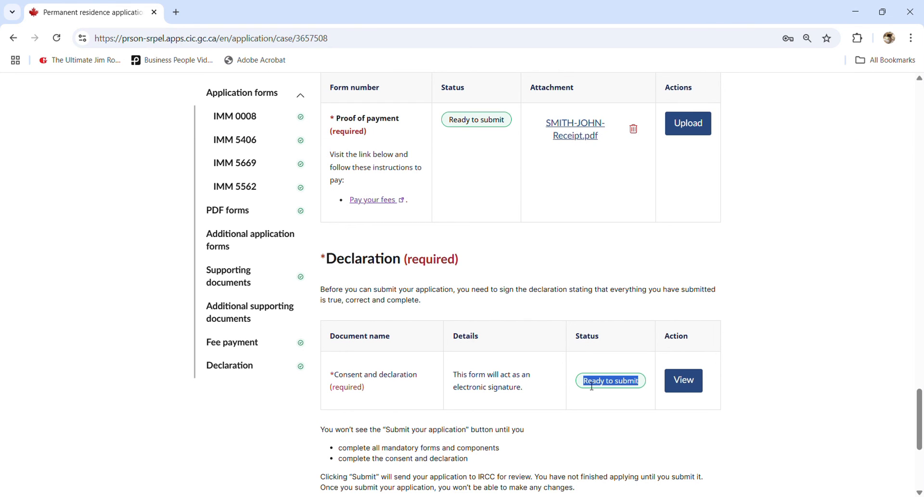
{"action": "scroll", "coordinate": [591, 383], "scroll_direction": "down", "scroll_amount": 1}
{"action": "left_click", "coordinate": [555, 358]}
{"action": "scroll", "coordinate": [553, 356], "scroll_direction": "down", "scroll_amount": 2}
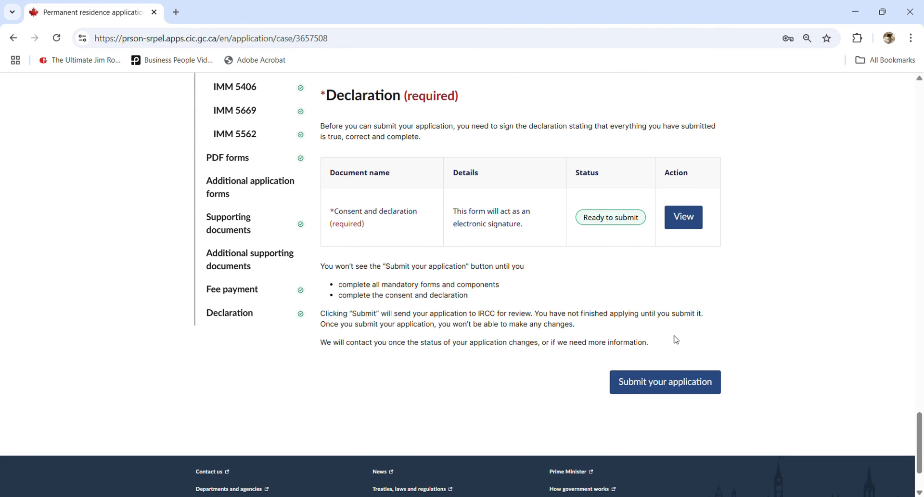
Look back over the application's sections from Fee Payment and Supporting Documents up to the Application Details
{"action": "scroll", "coordinate": [676, 340], "scroll_direction": "up", "scroll_amount": 8}
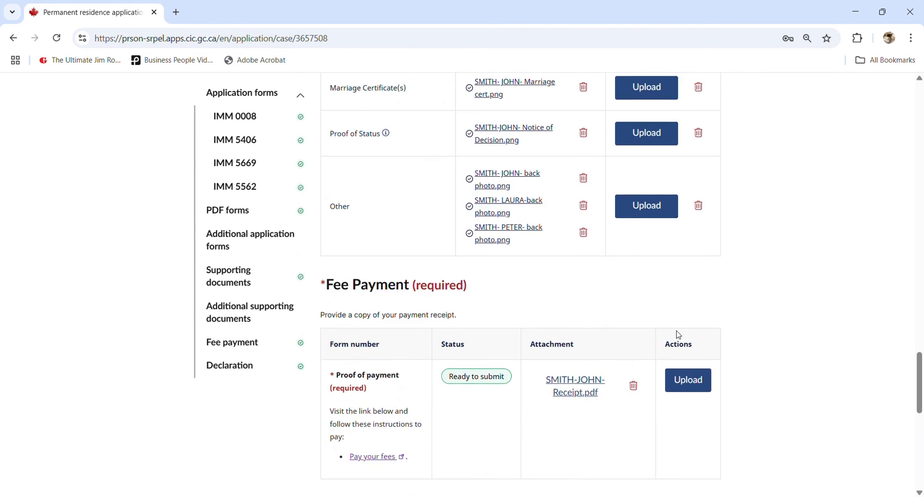
{"action": "scroll", "coordinate": [679, 334], "scroll_direction": "up", "scroll_amount": 15}
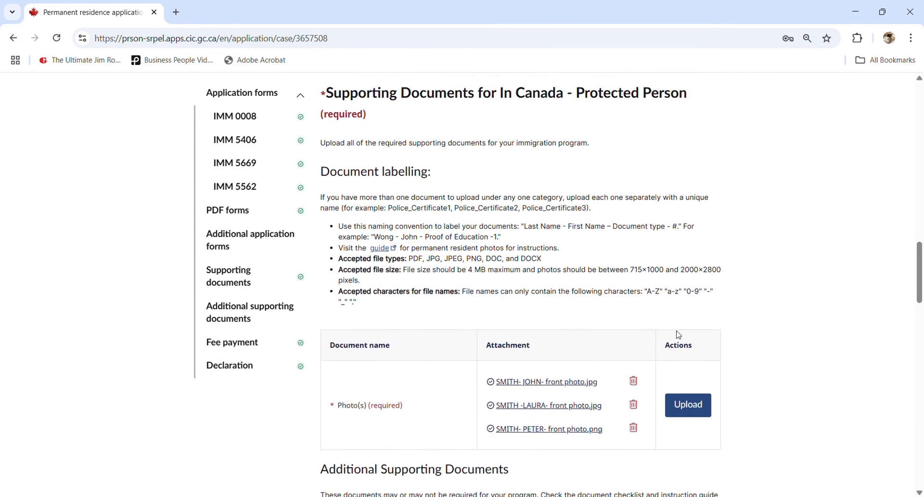
{"action": "scroll", "coordinate": [678, 334], "scroll_direction": "up", "scroll_amount": 2}
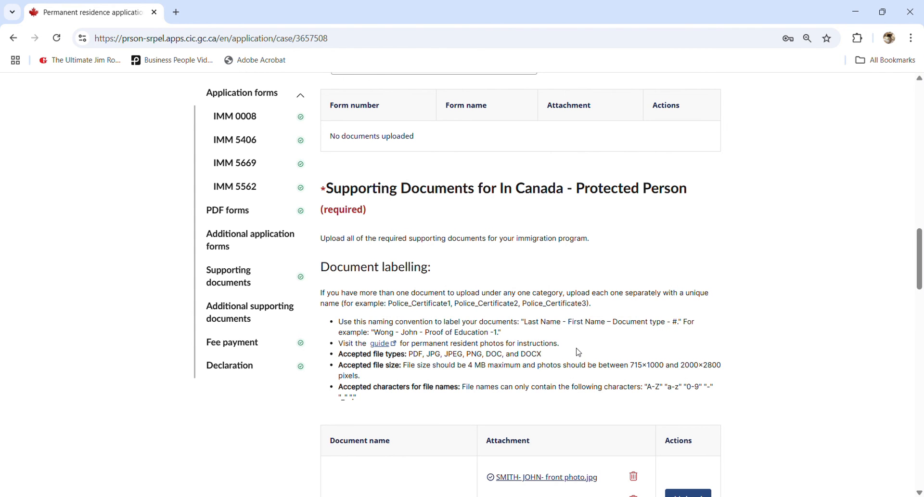
{"action": "scroll", "coordinate": [578, 352], "scroll_direction": "up", "scroll_amount": 20}
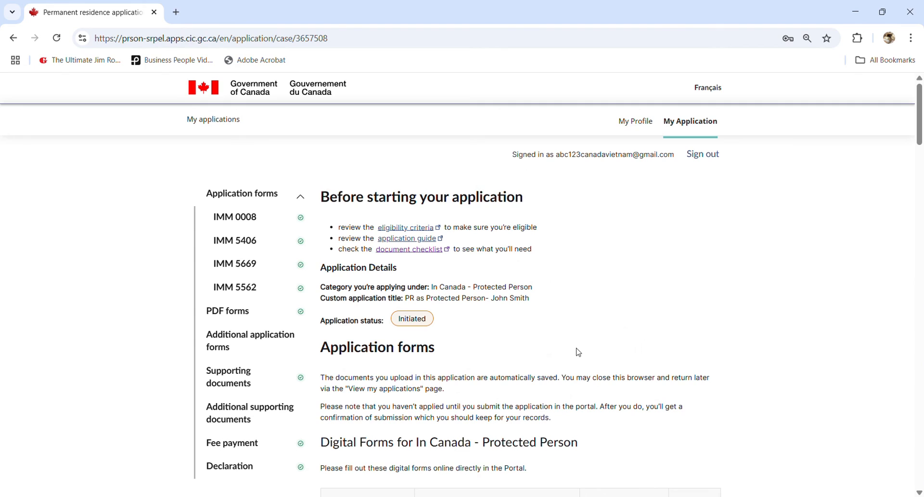